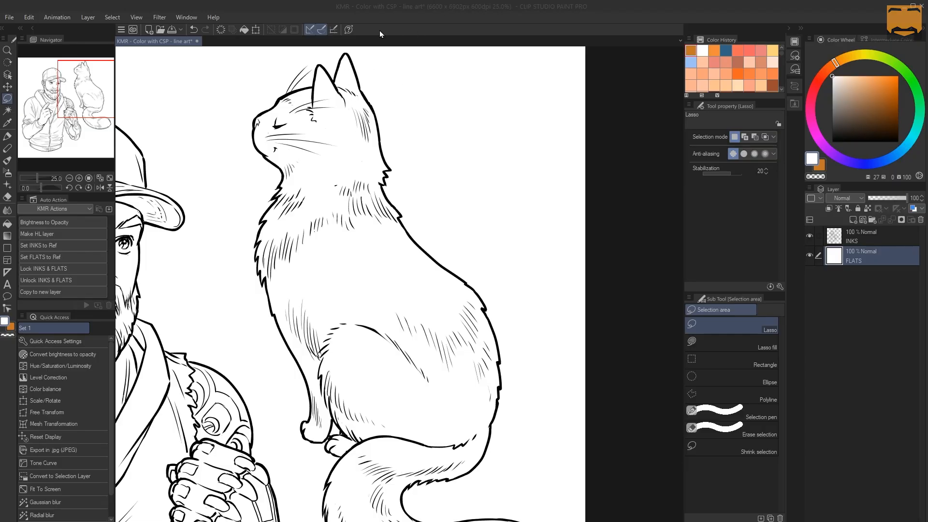
Activate the Lasso tool and make the FLATS layer the active layer, with the cat's head enlarged
key(ctrl+space)
click(334, 131)
drag(343, 141, 398, 219)
scroll(402, 183, up, 1)
mouse_move(402, 181)
mouse_down()
mouse_move(406, 174)
mouse_move(388, 183)
mouse_move(400, 173)
mouse_up()
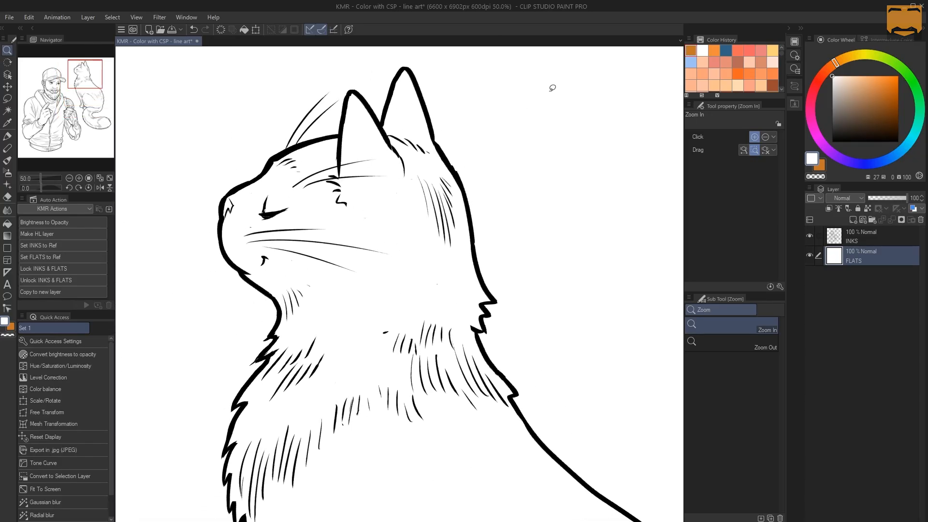
key(m)
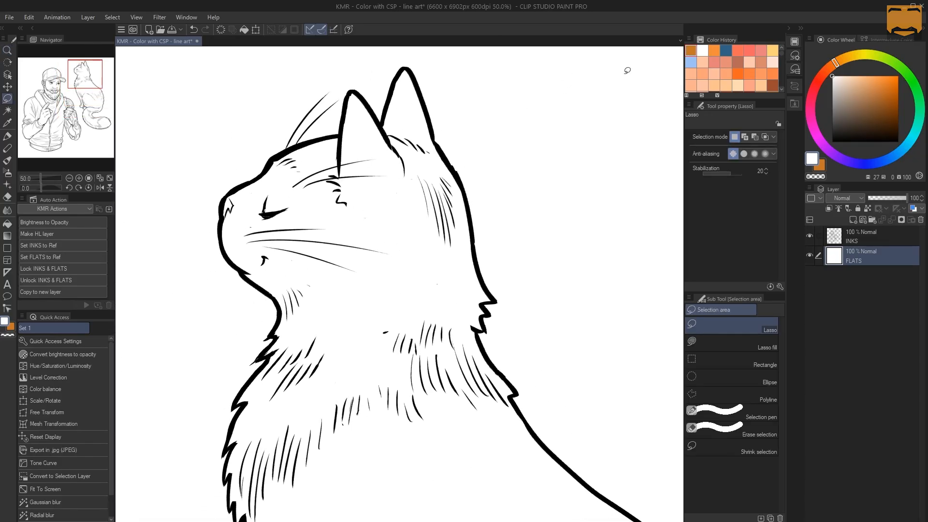
click(848, 240)
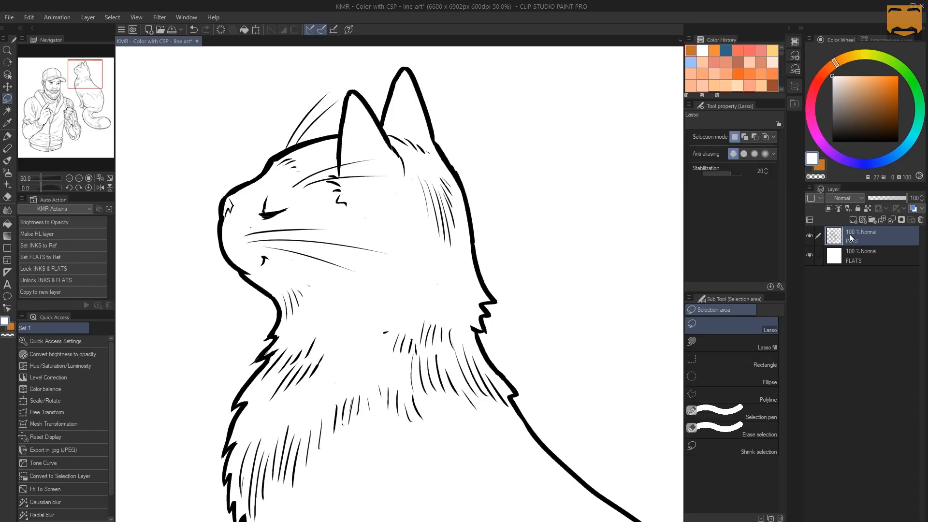
click(851, 259)
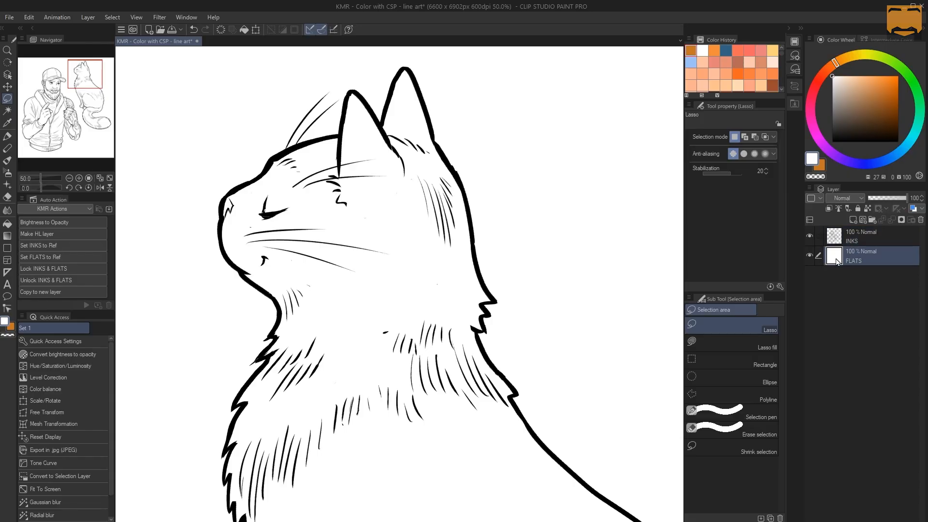
Fill the FLATS layer with the white foreground colour
key(g)
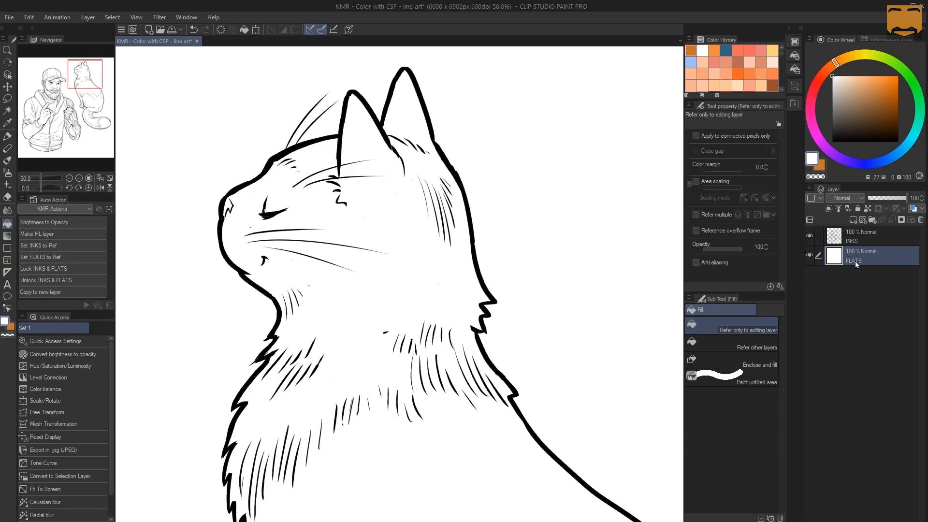
click(538, 197)
click(490, 193)
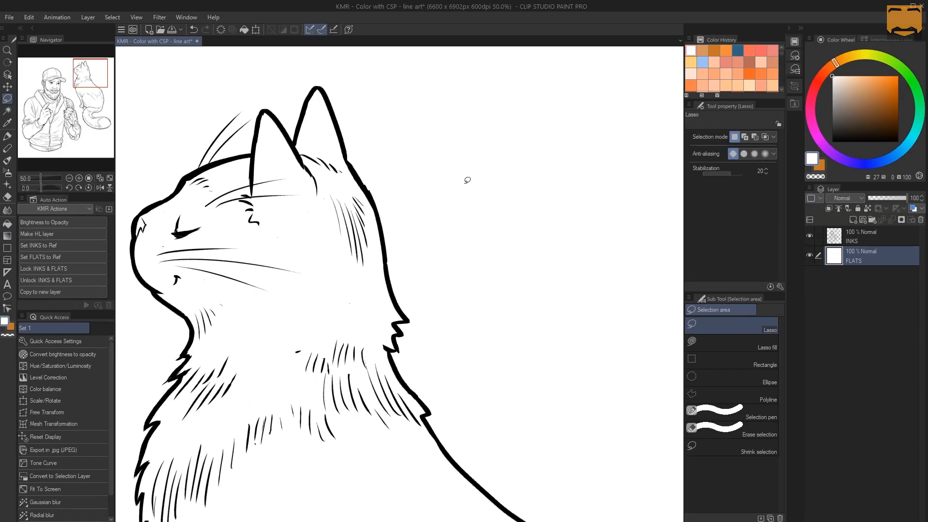
Lasso several freehand test areas in the empty space beside the cat's head
mouse_move(515, 127)
mouse_down()
mouse_move(484, 131)
mouse_move(467, 264)
mouse_move(573, 234)
mouse_move(570, 146)
mouse_move(553, 129)
mouse_up()
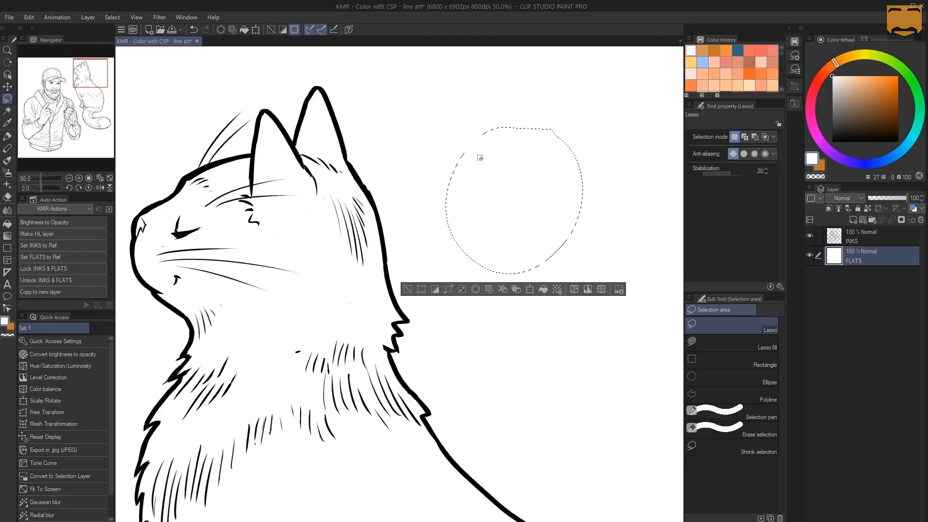
mouse_move(459, 89)
mouse_down()
mouse_move(387, 144)
mouse_move(490, 109)
mouse_move(475, 57)
mouse_up()
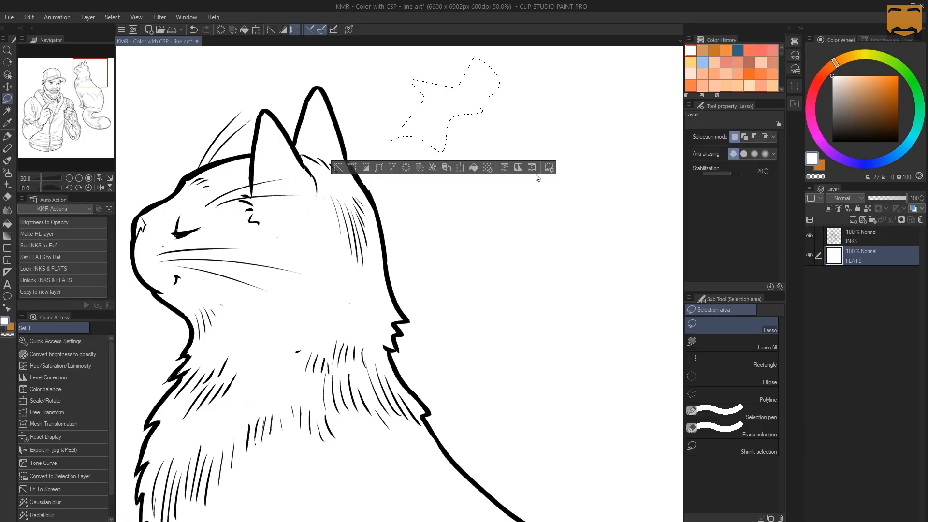
mouse_move(523, 211)
mouse_down()
mouse_move(523, 250)
mouse_move(581, 260)
mouse_move(590, 169)
mouse_up()
mouse_move(517, 125)
mouse_down()
mouse_move(462, 173)
mouse_move(549, 213)
mouse_move(563, 114)
mouse_move(583, 78)
mouse_up()
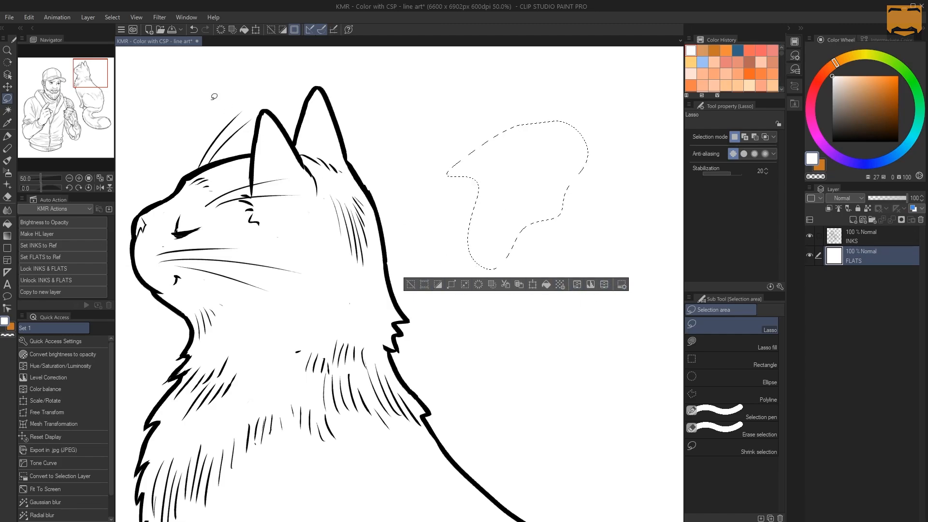
Turn off the display of the Selection Launcher and turn it back on
click(136, 18)
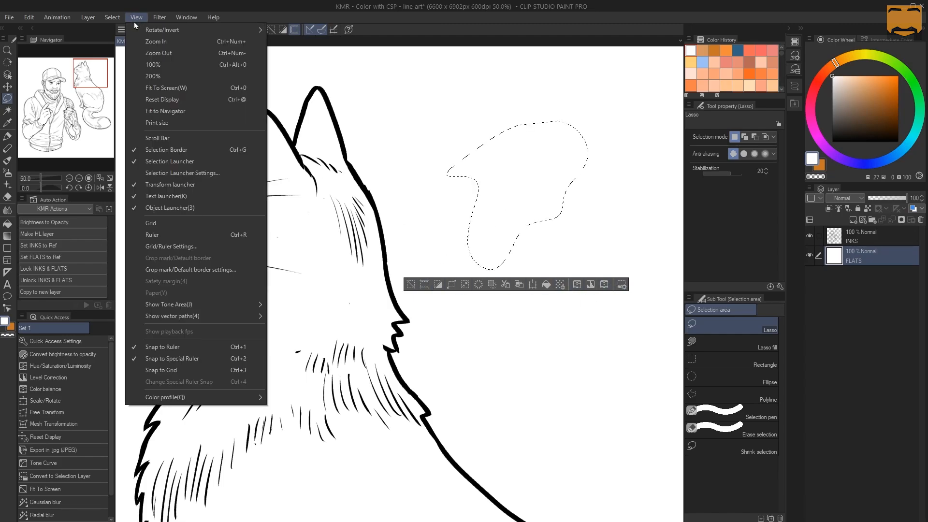
click(187, 161)
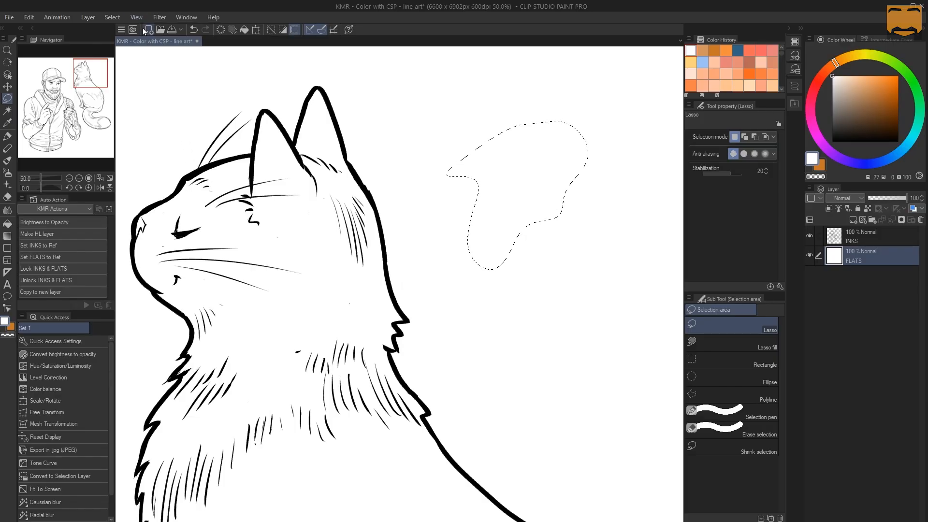
click(136, 17)
click(160, 154)
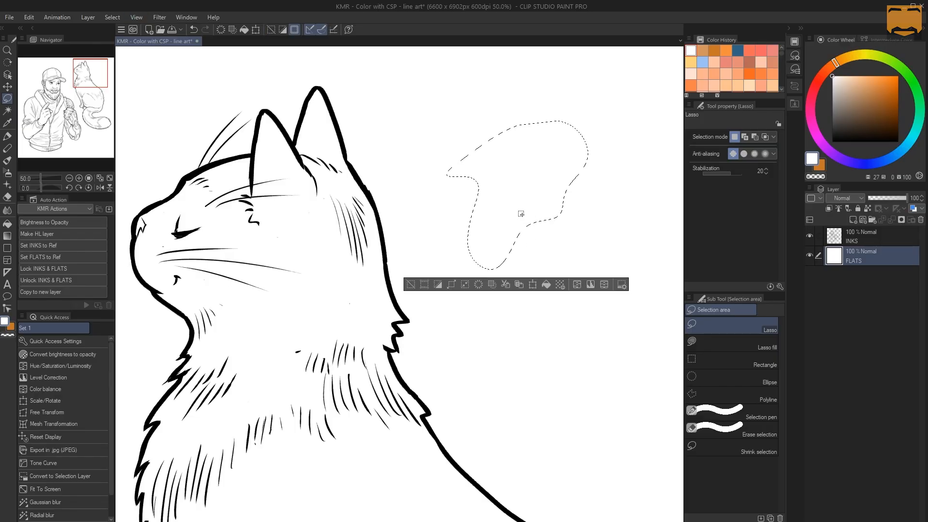
Deselect the lassoed area and lasso a new small area beside the cat's head
click(410, 286)
mouse_move(477, 155)
mouse_down()
mouse_move(548, 186)
mouse_move(542, 111)
mouse_up()
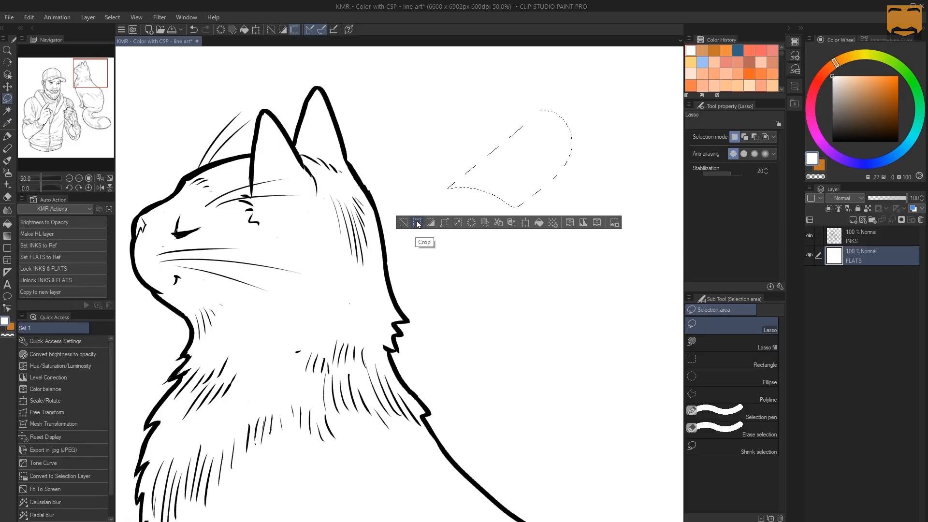
Replace the selection with a lasso around the cat's head and neck, and try cropping the canvas to it
key(slash)
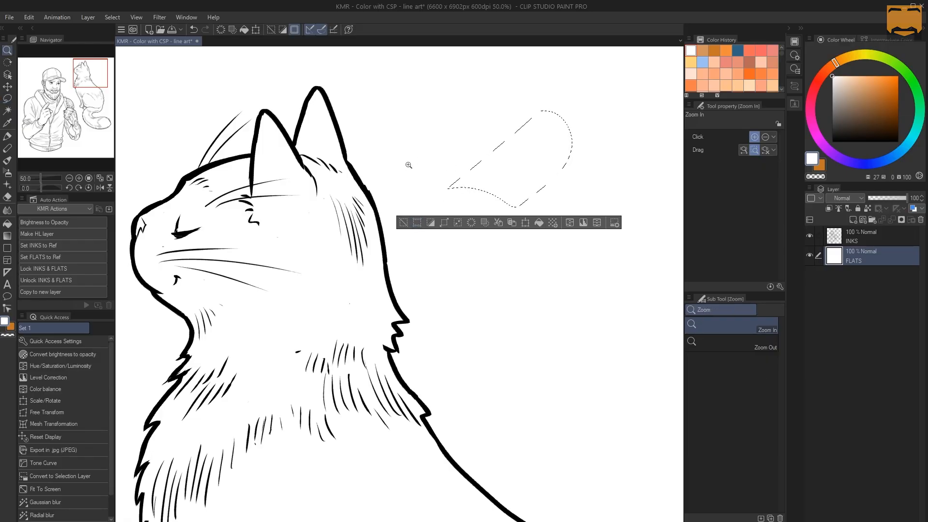
alt+click(422, 159)
key(m)
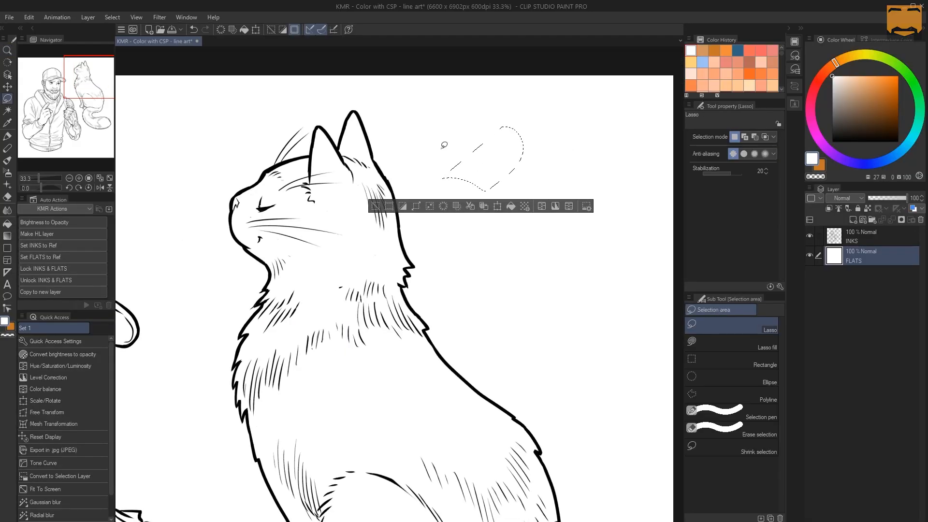
key(ctrl+d)
mouse_move(418, 133)
mouse_down()
mouse_move(318, 348)
mouse_move(452, 124)
mouse_up()
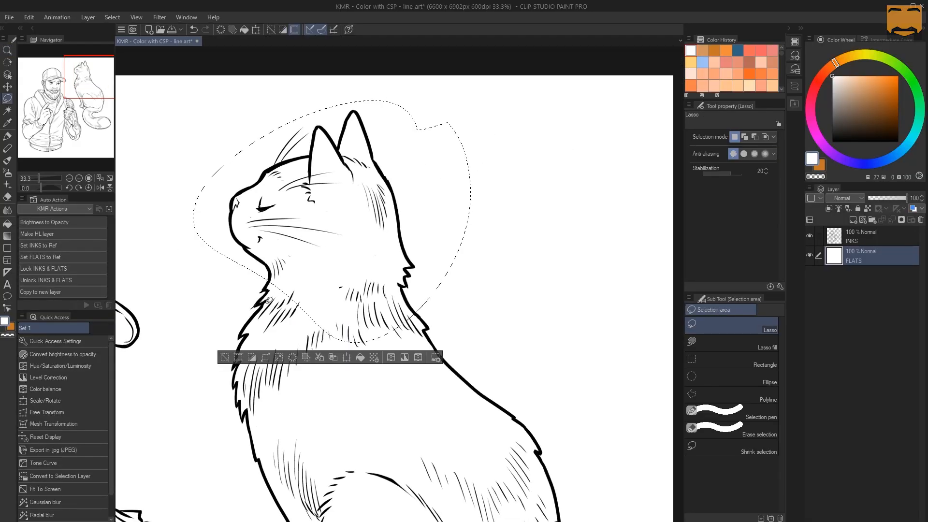
click(239, 357)
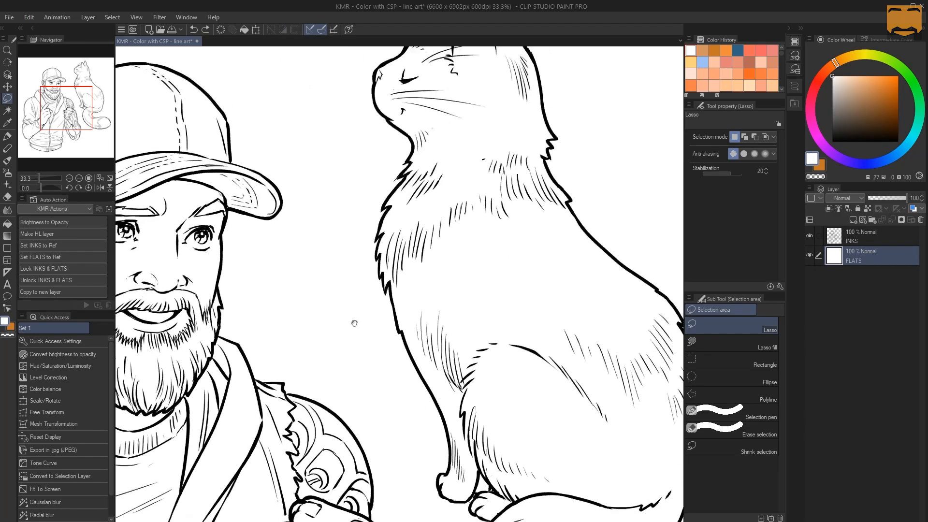
Lasso an area across the back of the cat's head and choose a bright orange as the fill colour
drag(355, 323, 275, 499)
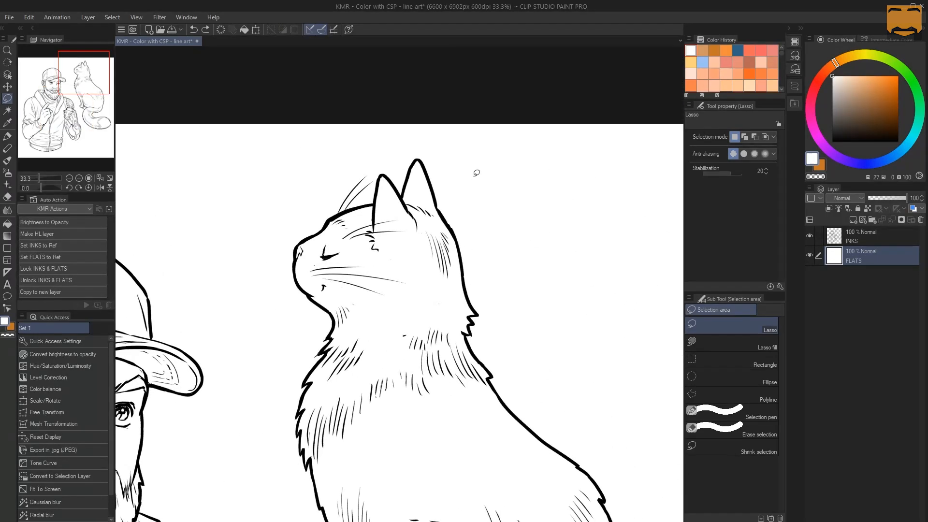
drag(527, 148, 525, 150)
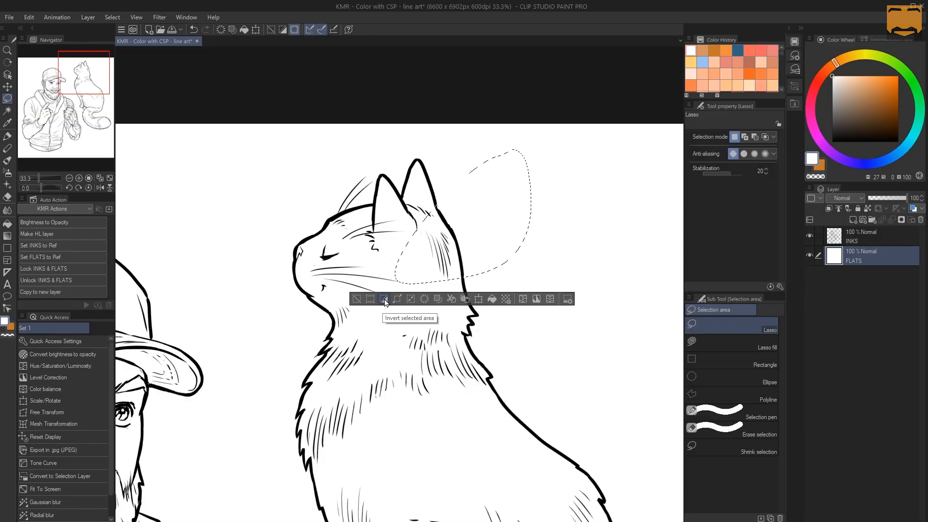
key(g)
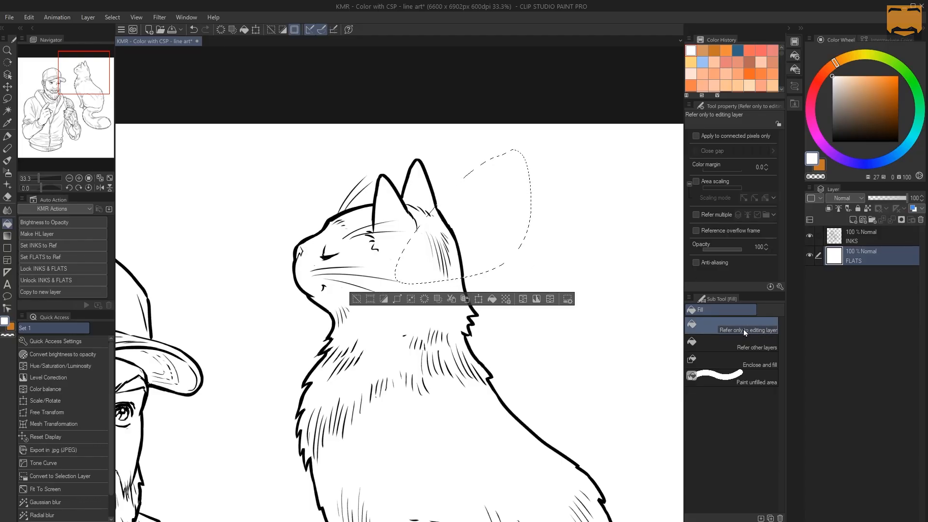
drag(888, 91, 882, 73)
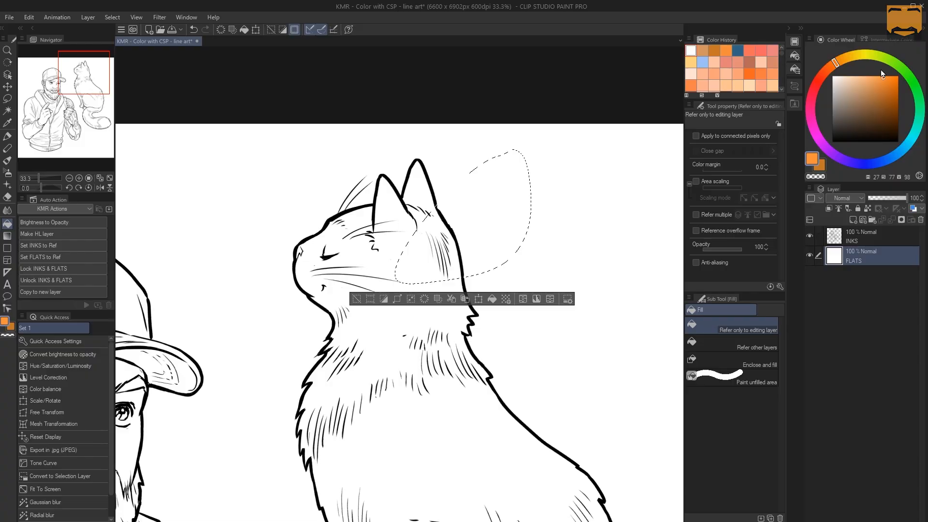
Try an orange fill inside the lassoed area and again with the selection inverted, undoing each fill
click(465, 215)
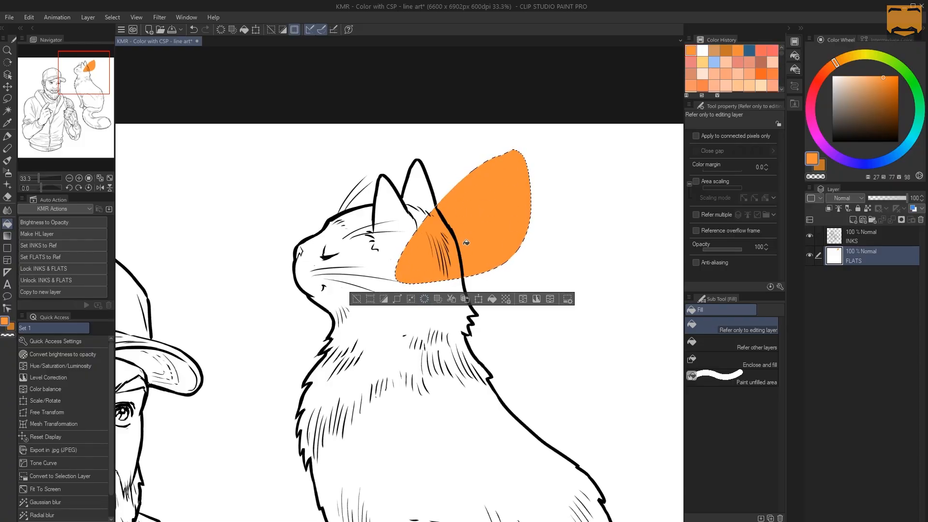
key(ctrl+z)
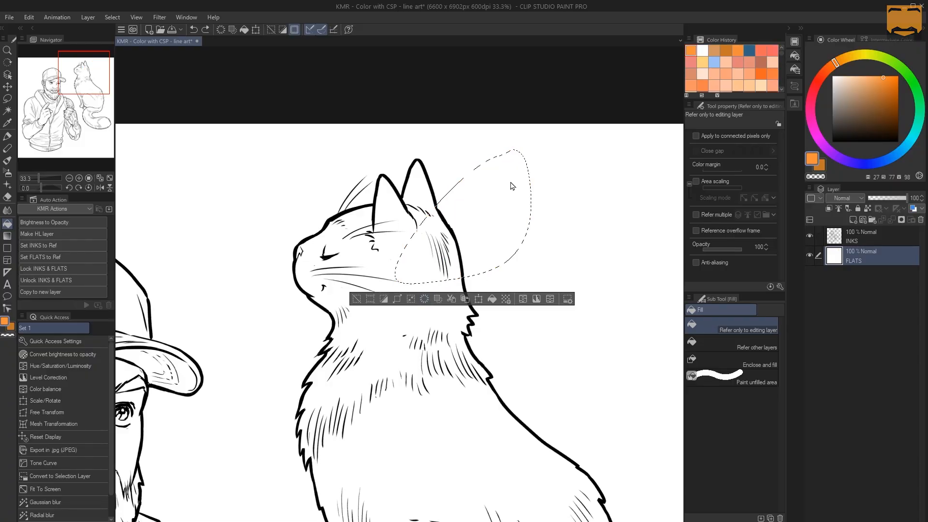
click(383, 300)
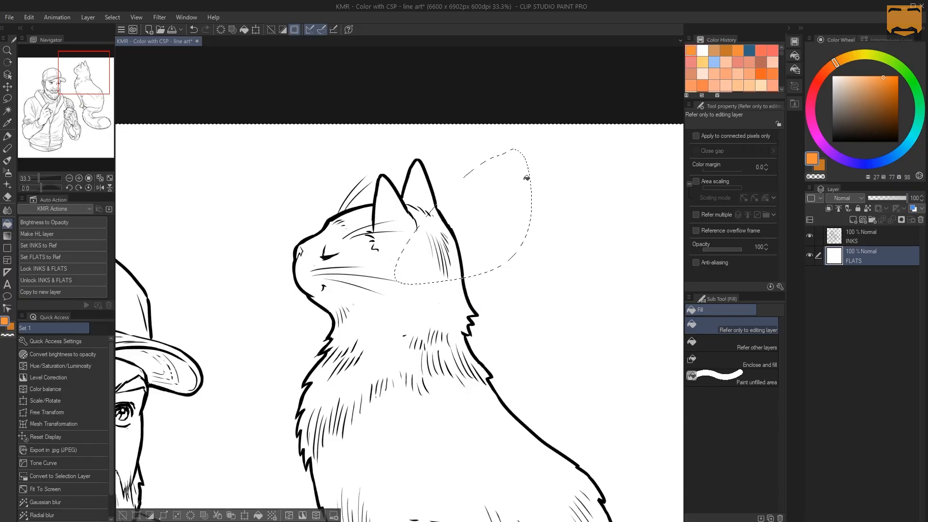
click(545, 174)
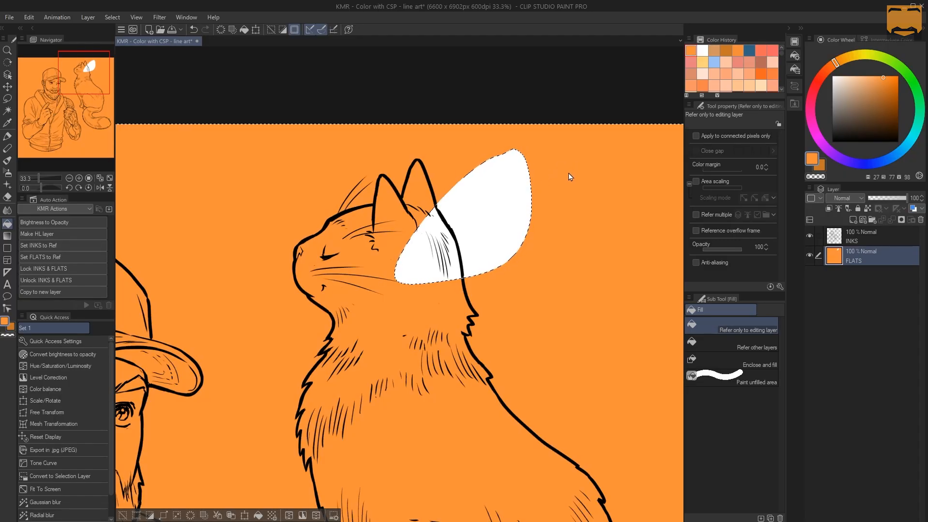
key(ctrl+z)
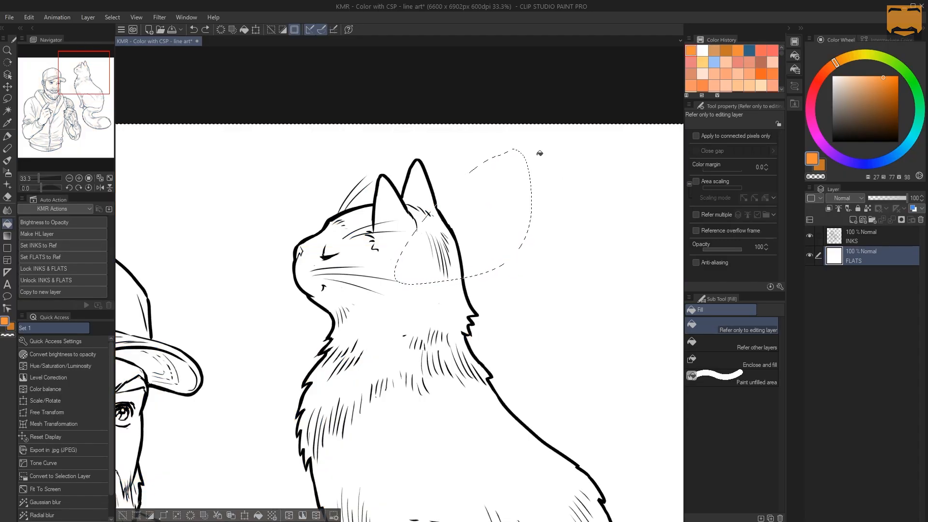
Lasso a new rounded area across the back of the cat's head and expand the selected area
key(m)
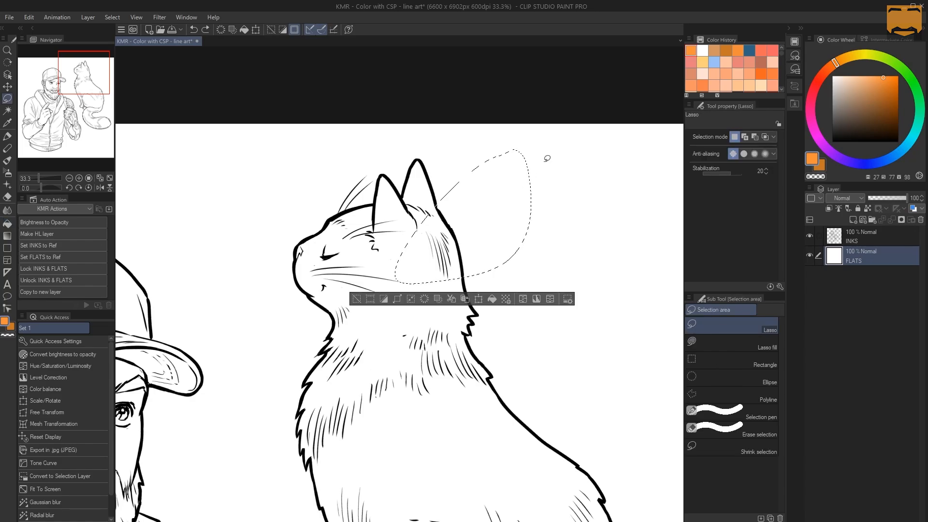
drag(476, 176, 449, 176)
drag(508, 193, 506, 200)
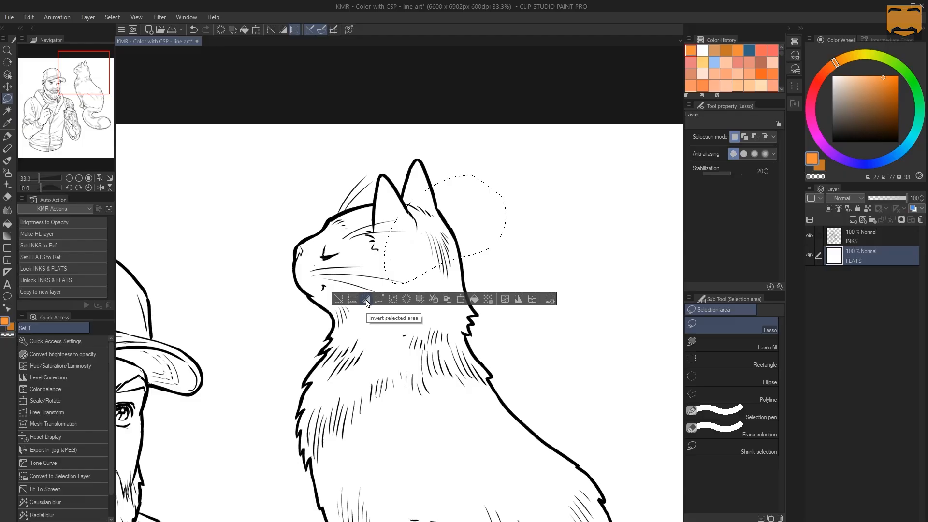
click(380, 300)
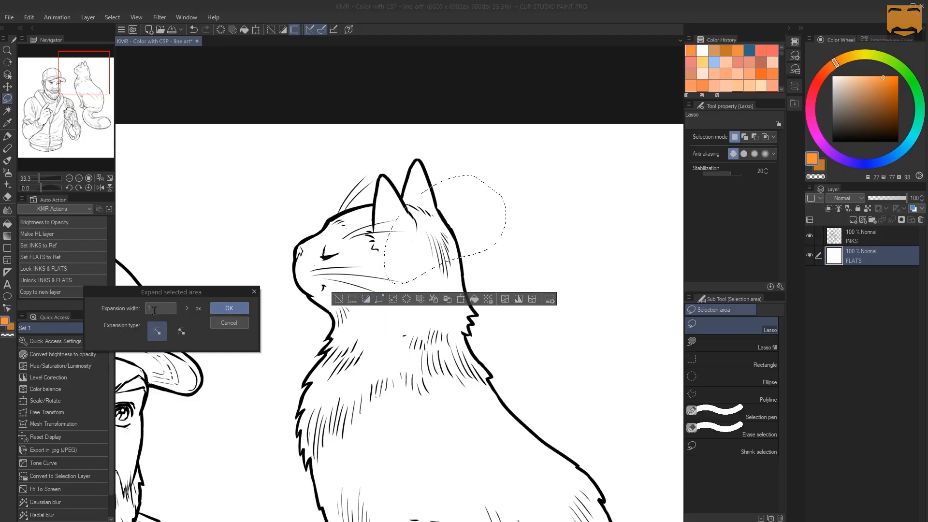
drag(185, 292, 273, 178)
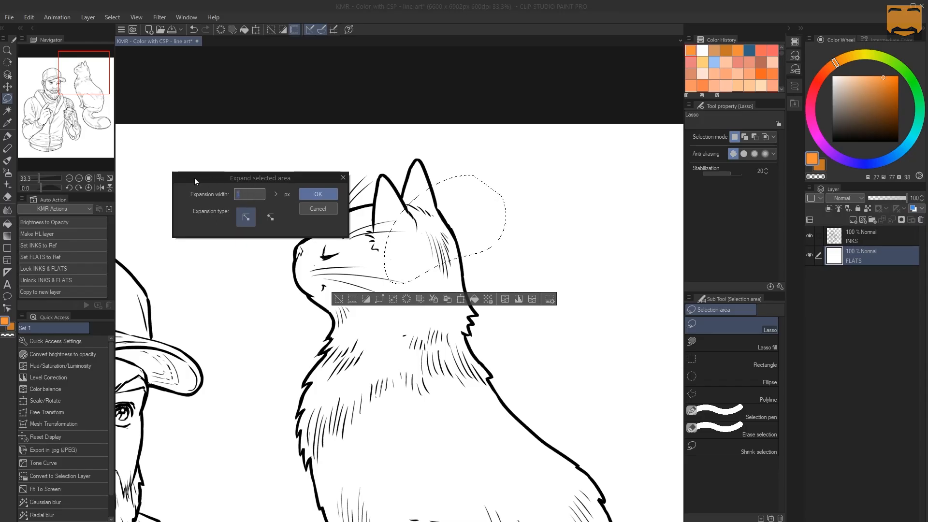
key(Return)
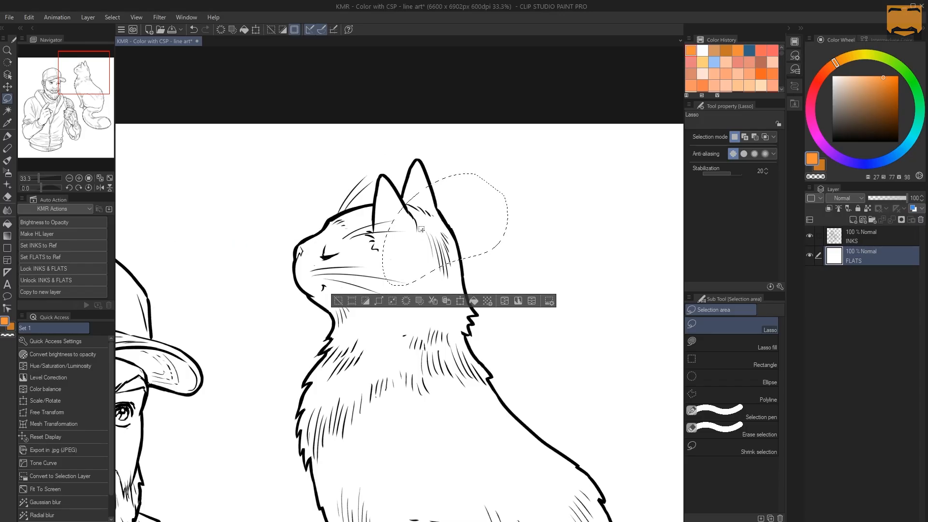
Shrink the selected area across the back of the cat's head
click(392, 302)
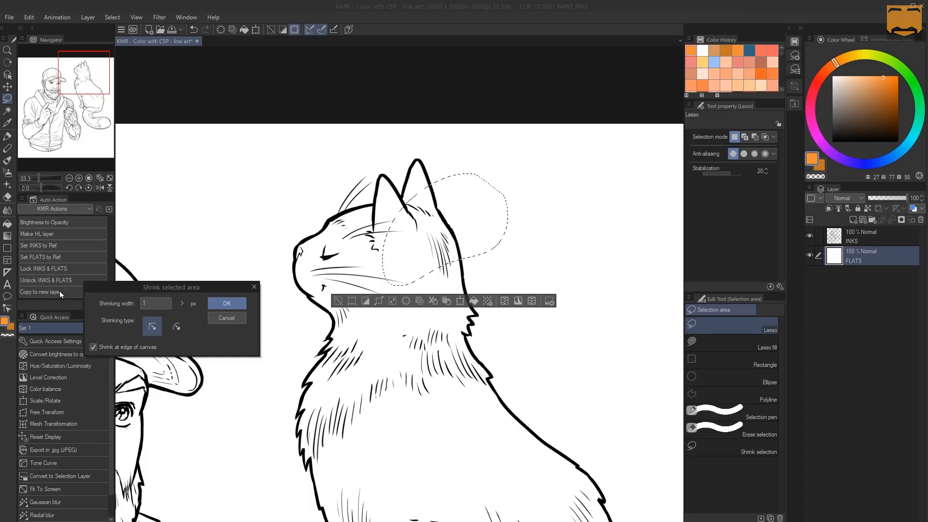
drag(162, 302, 71, 297)
key(Return)
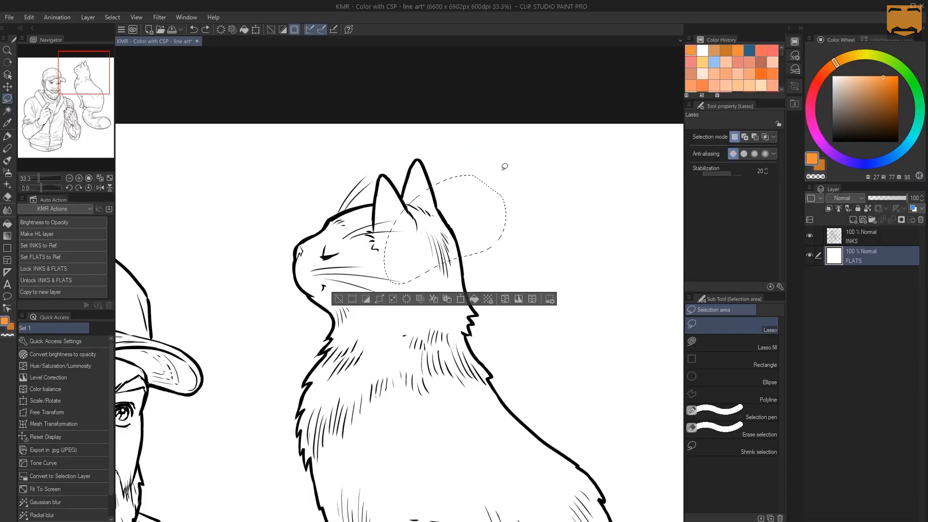
Deselect the area behind the cat's head and restore the same selection
key(ctrl+d)
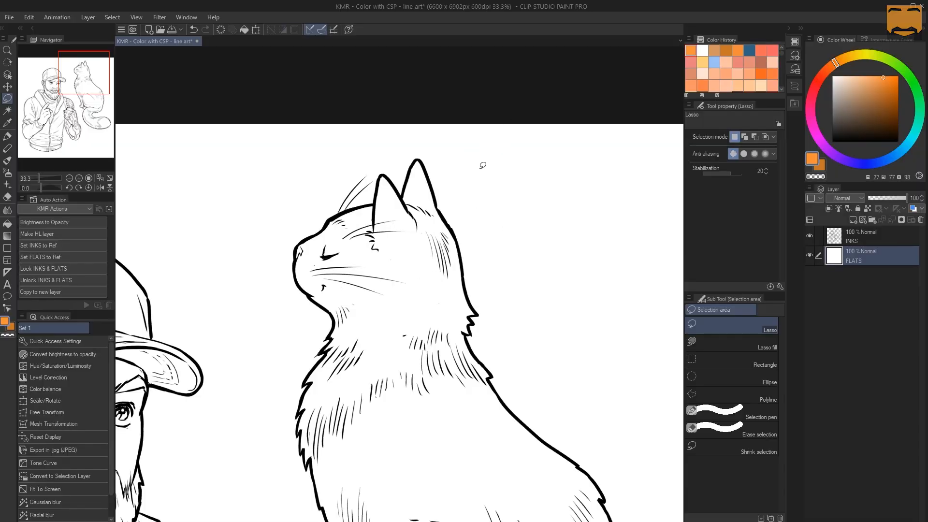
drag(485, 171, 483, 172)
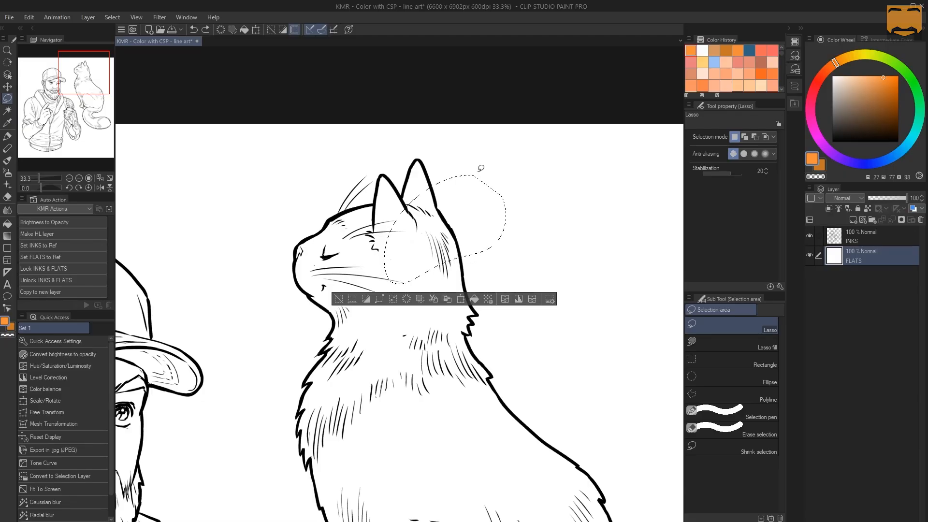
Try Delete Outside Selection on the FLATS layer around the lassoed area behind the cat's head, and undo it
click(29, 17)
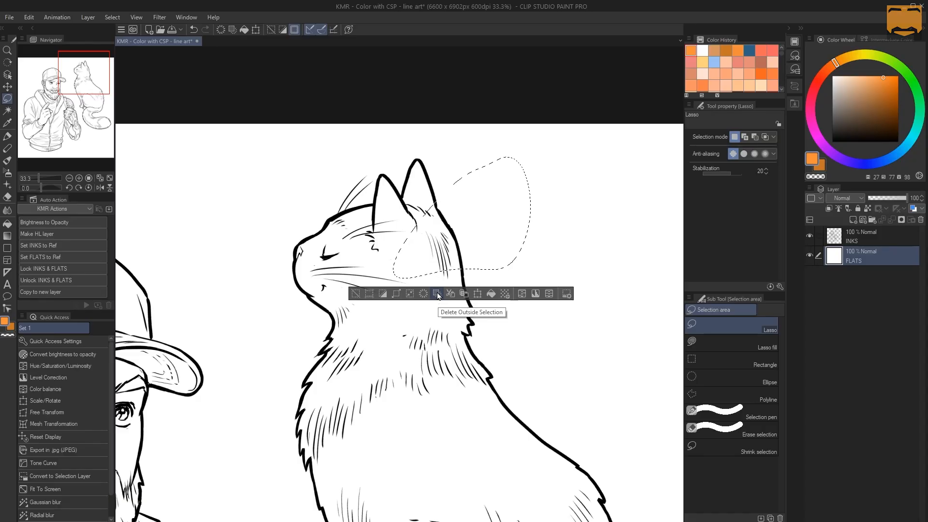
click(437, 294)
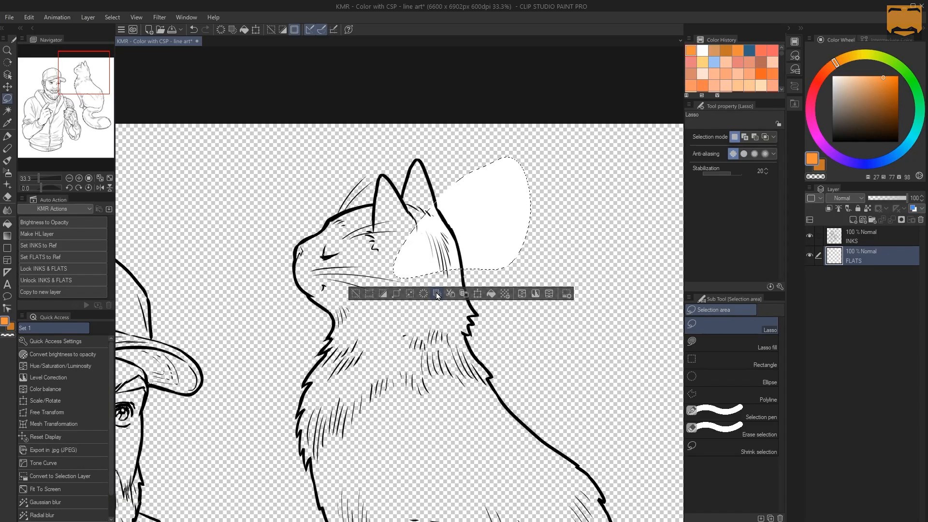
key(ctrl+z)
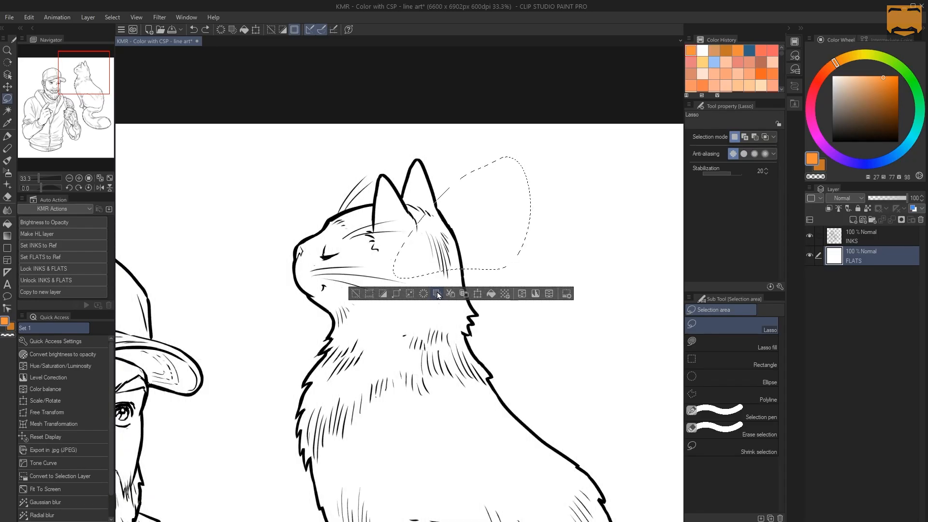
Try an orange fill and a simple tone (frequency 60.0, density 40, Circle, angle 45) in the selected area, undoing each
click(491, 294)
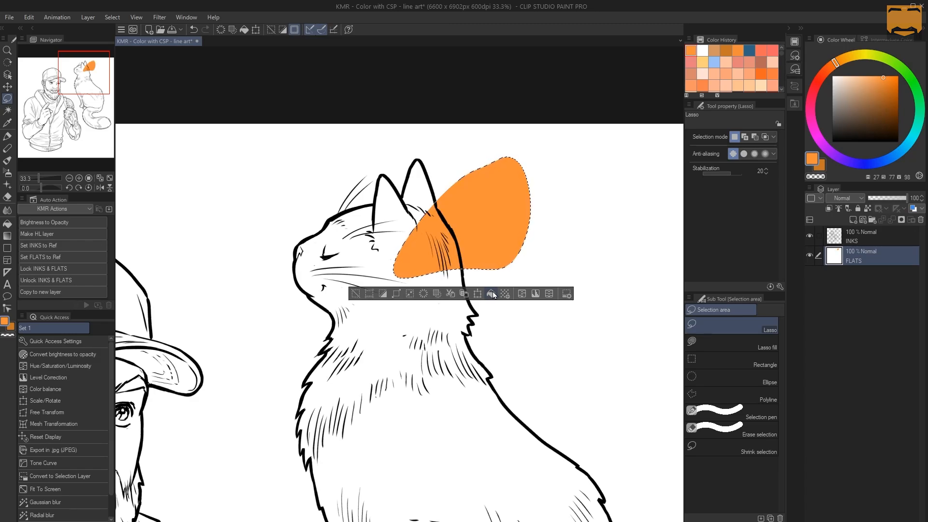
key(ctrl+z)
click(503, 294)
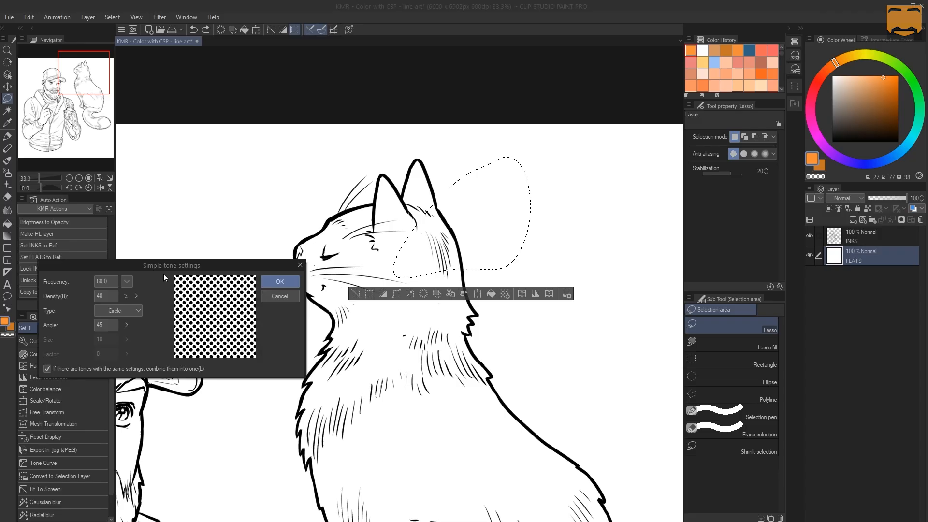
click(284, 282)
key(ctrl+z)
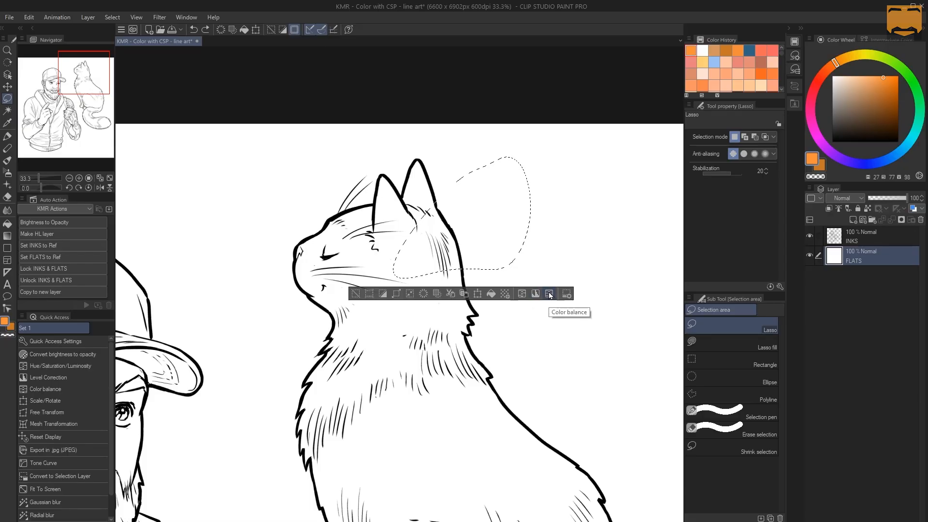
Fill the selected area with orange, try different Hue shifts in Hue/Saturation/Luminosity, cancel the adjustment and undo the fill
key(g)
click(488, 197)
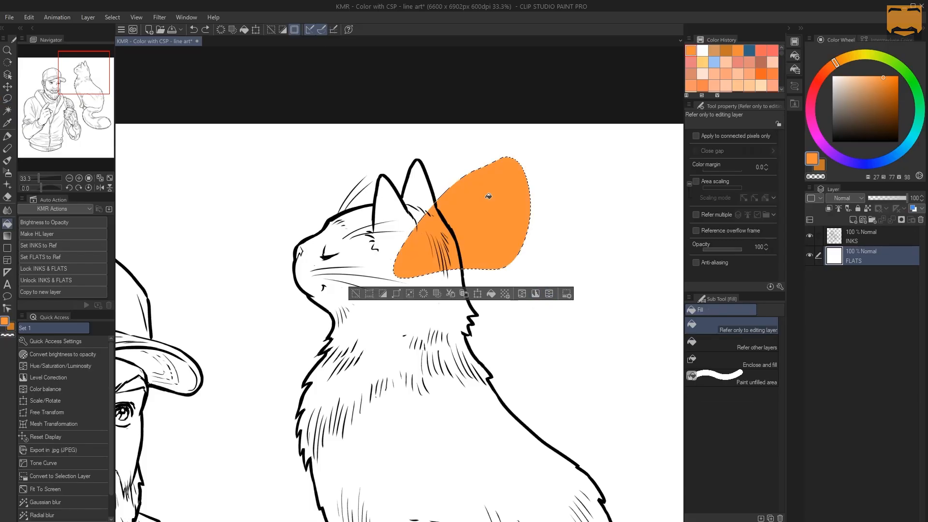
click(522, 294)
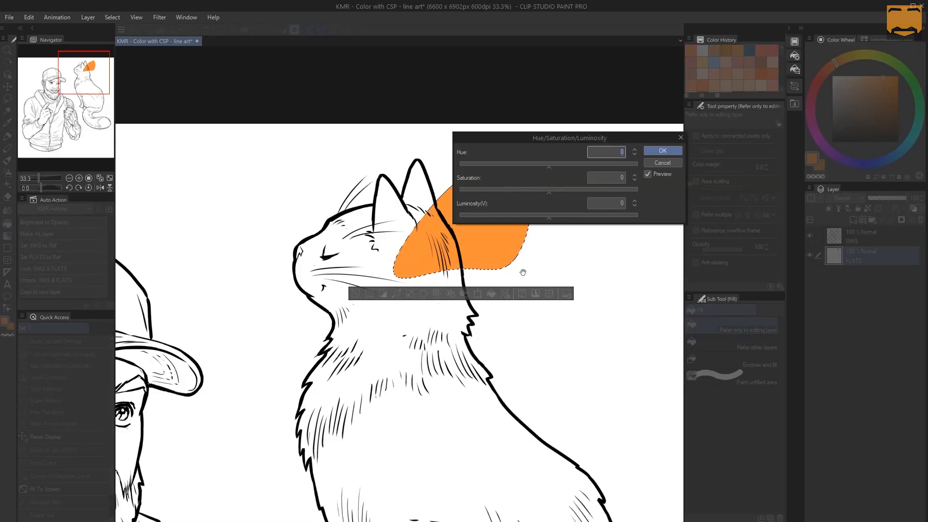
drag(586, 138, 524, 46)
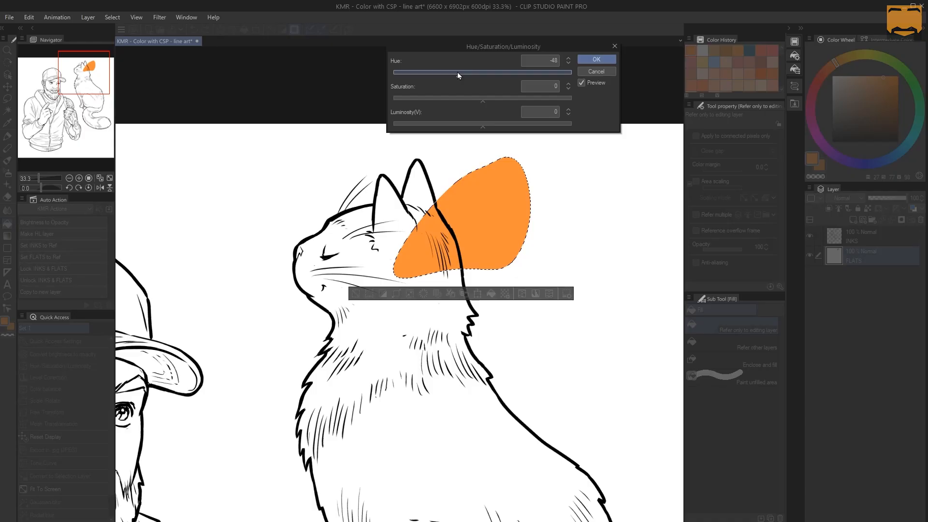
drag(457, 72, 424, 71)
drag(494, 73, 517, 73)
click(597, 70)
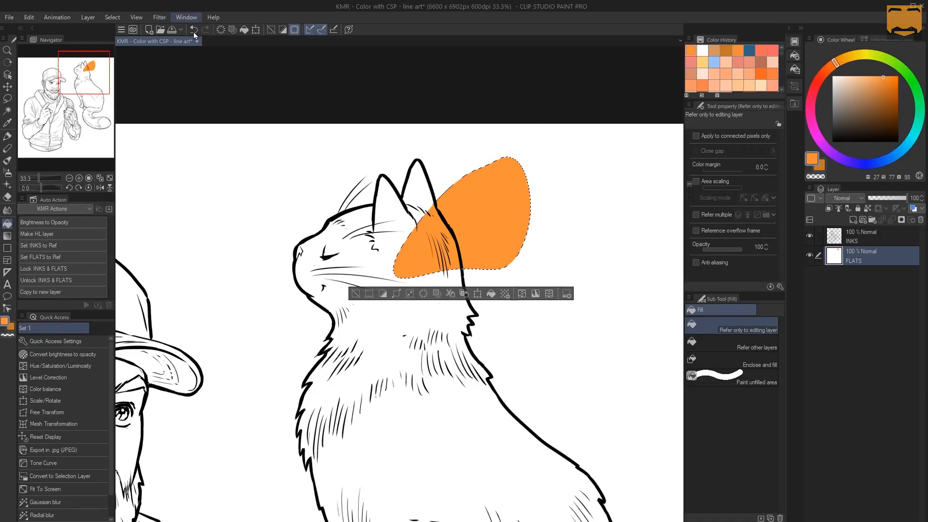
key(ctrl+z)
Replace the selection with a new lassoed area from the cat's cheek out past the back of its head
key(m)
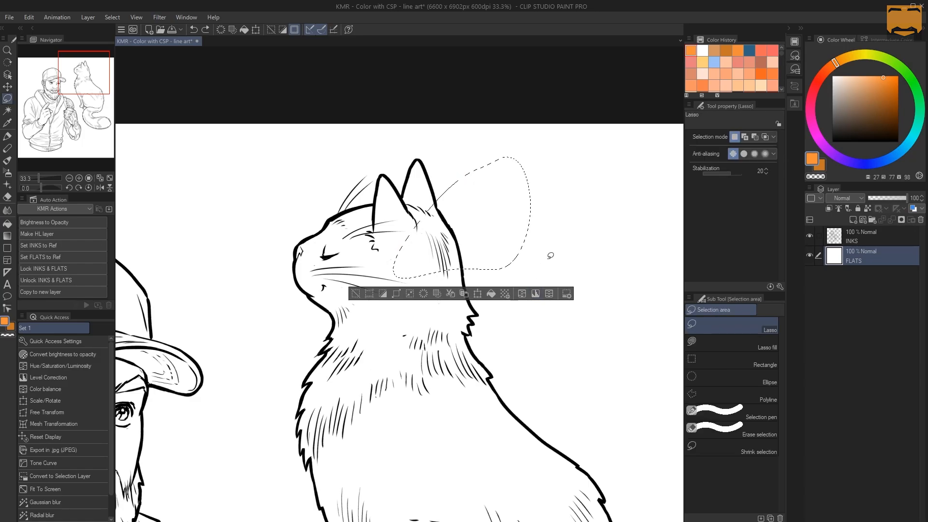
key(ctrl+d)
drag(404, 279, 560, 176)
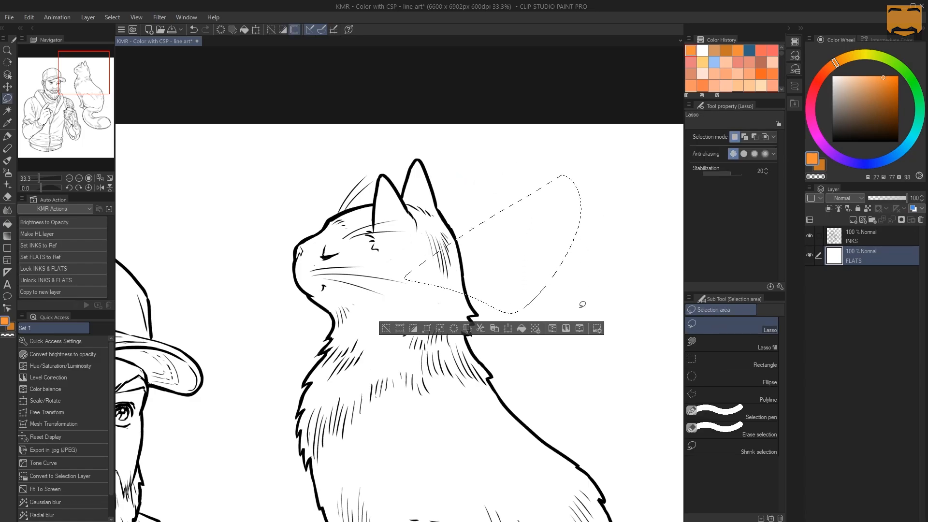
Remove the Hue/Saturation/Luminosity command from the Selection Launcher through its settings
click(597, 330)
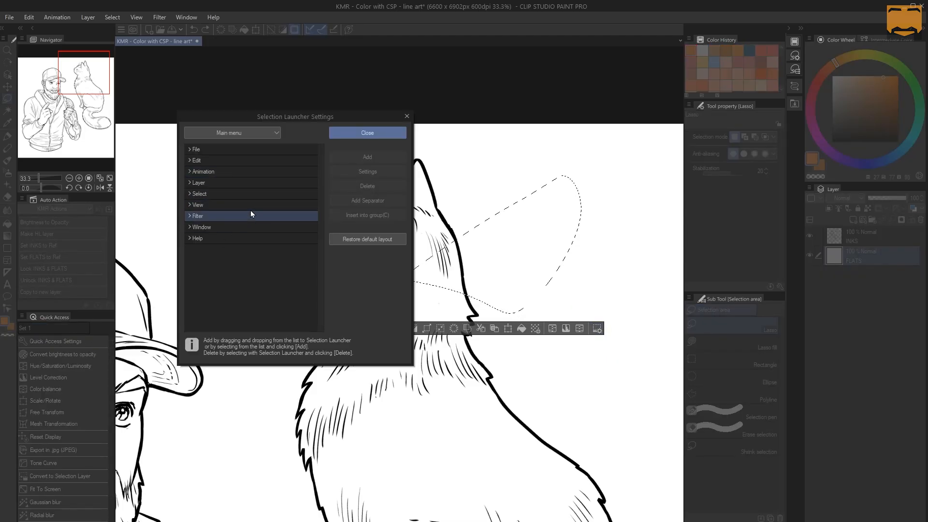
click(566, 329)
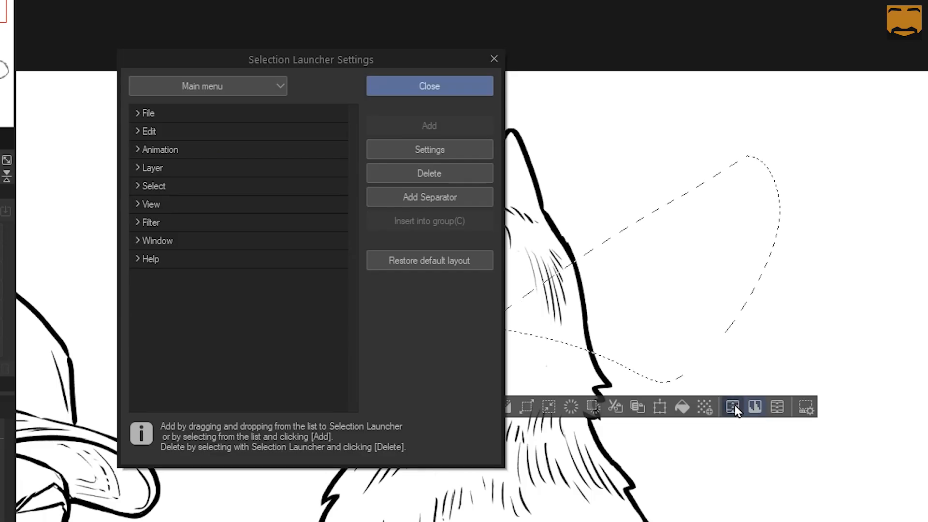
click(422, 175)
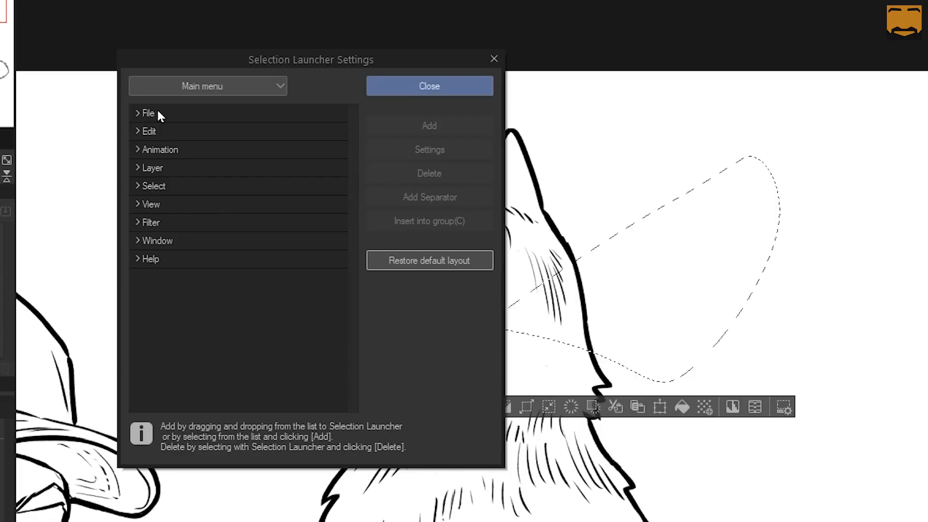
Add the Hue/Saturation/Luminosity tonal correction command back to the Selection Launcher, before Level Correction
click(139, 129)
drag(350, 184, 355, 278)
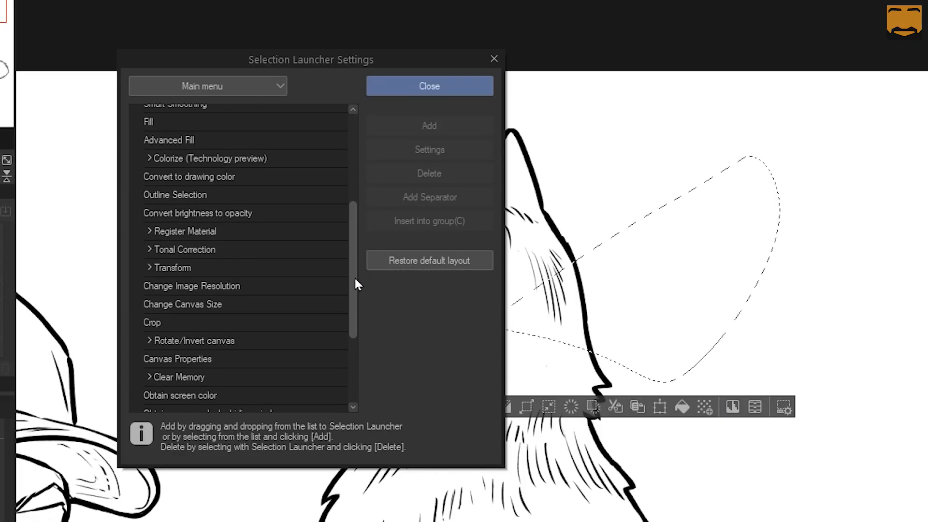
click(148, 255)
click(203, 293)
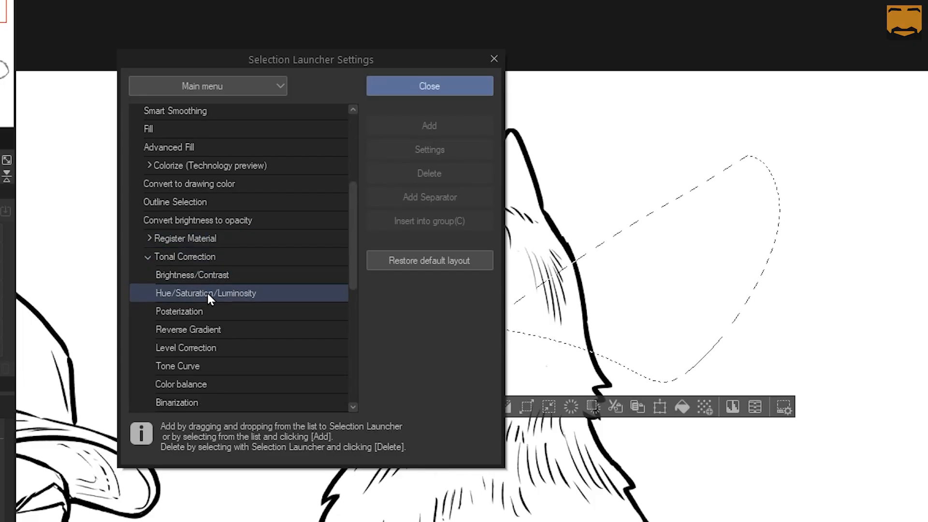
mouse_move(208, 292)
mouse_down()
mouse_move(644, 385)
mouse_move(708, 413)
mouse_move(768, 412)
mouse_move(697, 409)
mouse_move(714, 408)
mouse_move(703, 403)
mouse_up()
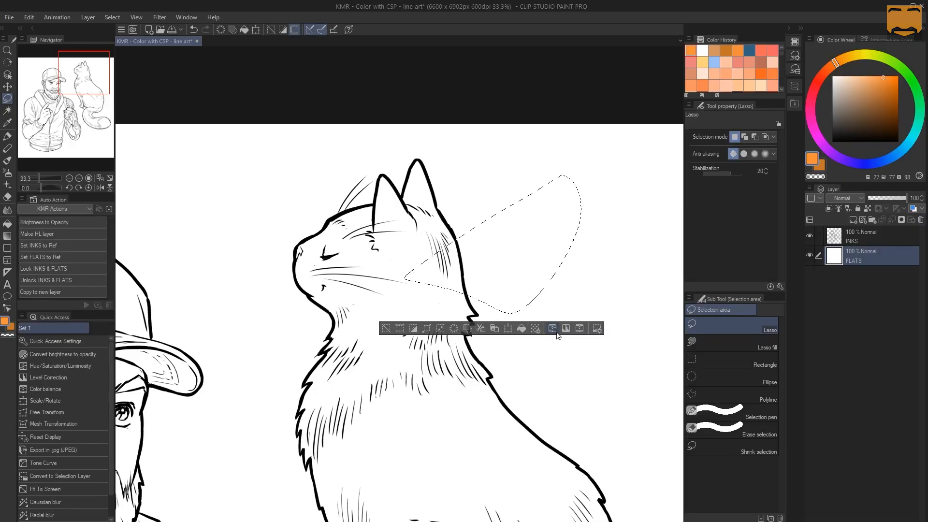
Check the Hue/Saturation/Luminosity, Level Correction and Color balance dialogs from the Selection Launcher, cancelling each one
click(553, 328)
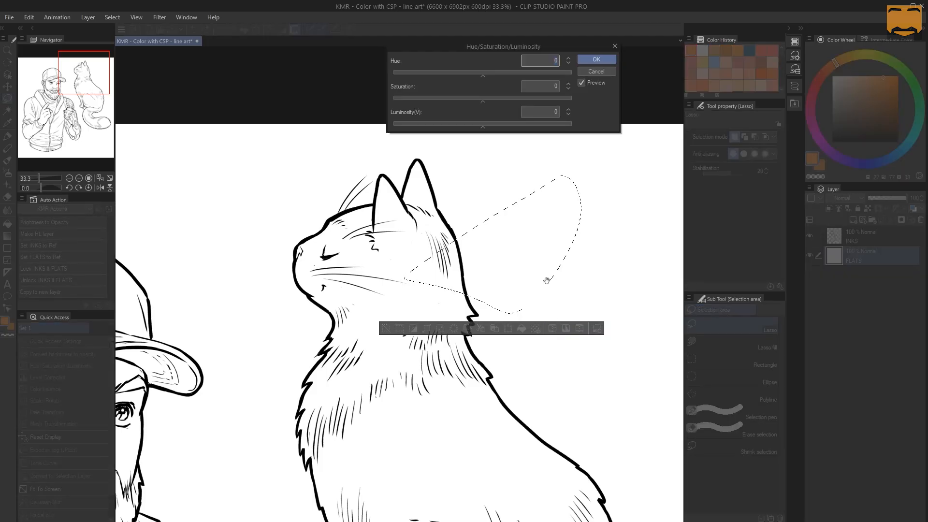
click(605, 71)
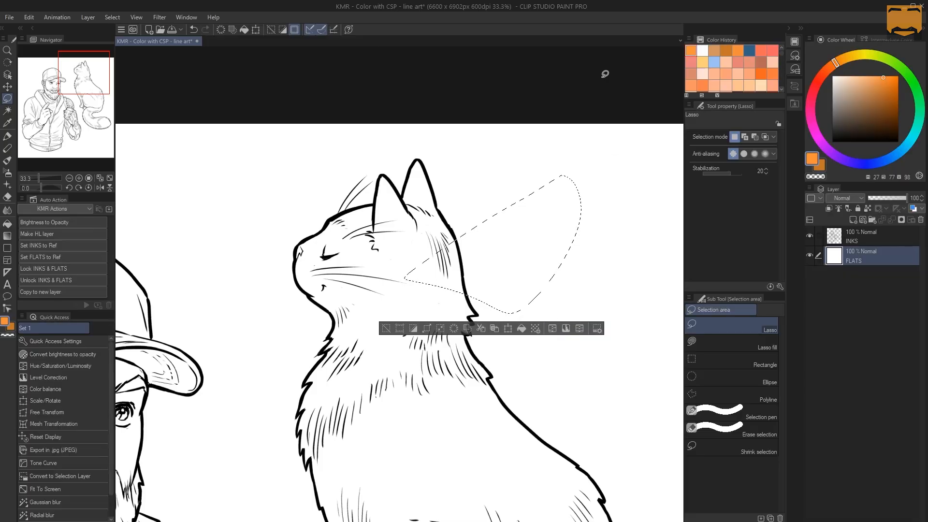
click(566, 329)
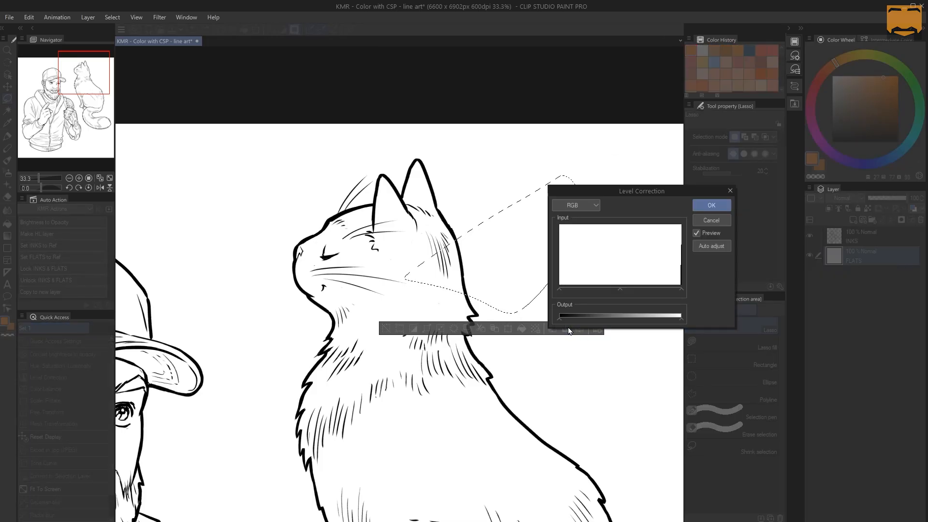
click(702, 221)
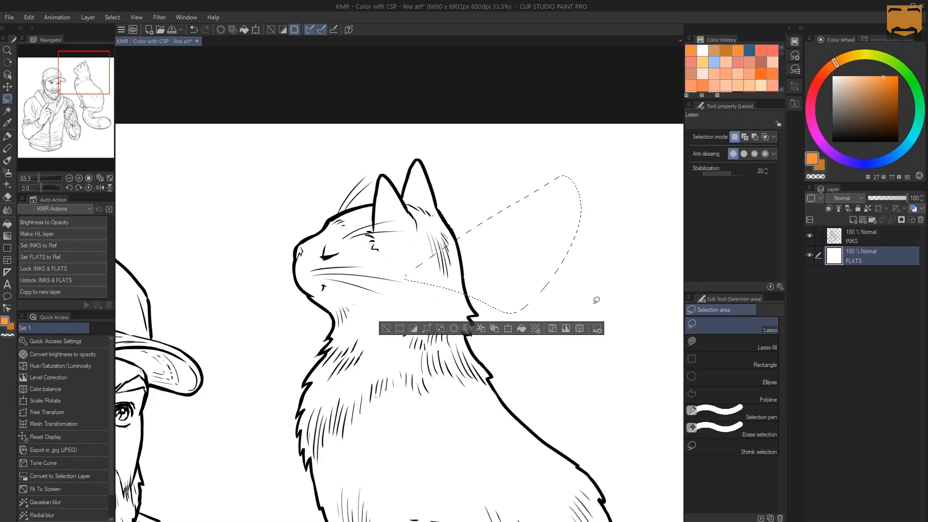
click(580, 328)
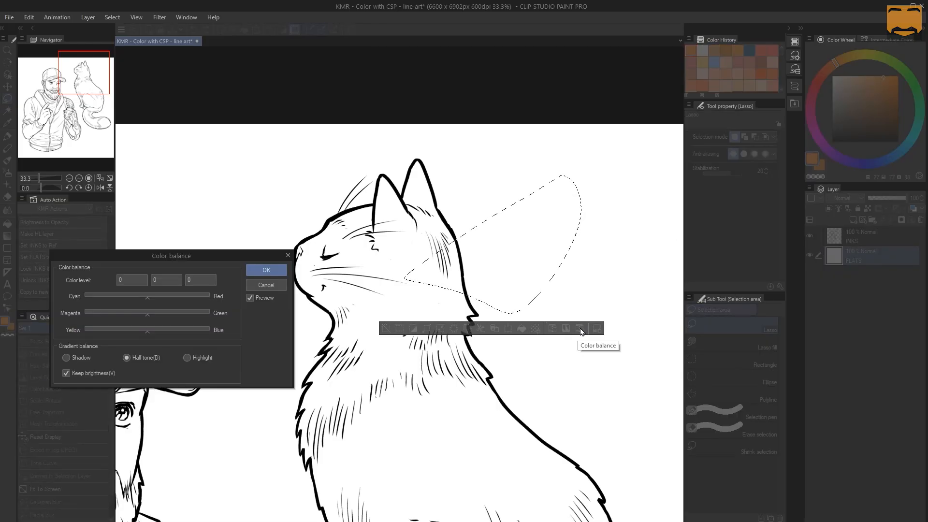
click(266, 285)
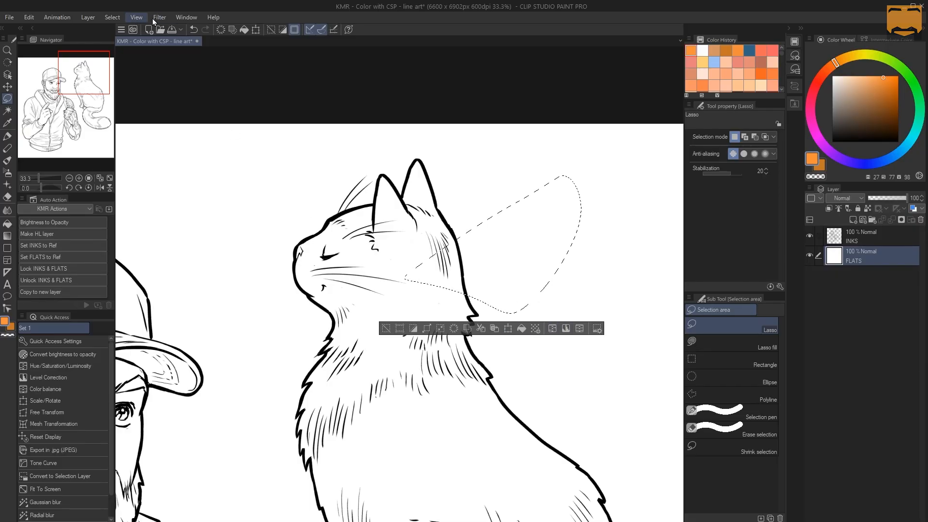
Lasso the front of the cat's head, following the line art from the front ear tip along the forehead, muzzle and chin
mouse_move(536, 185)
mouse_down()
mouse_move(493, 259)
mouse_move(597, 211)
mouse_move(529, 153)
mouse_up()
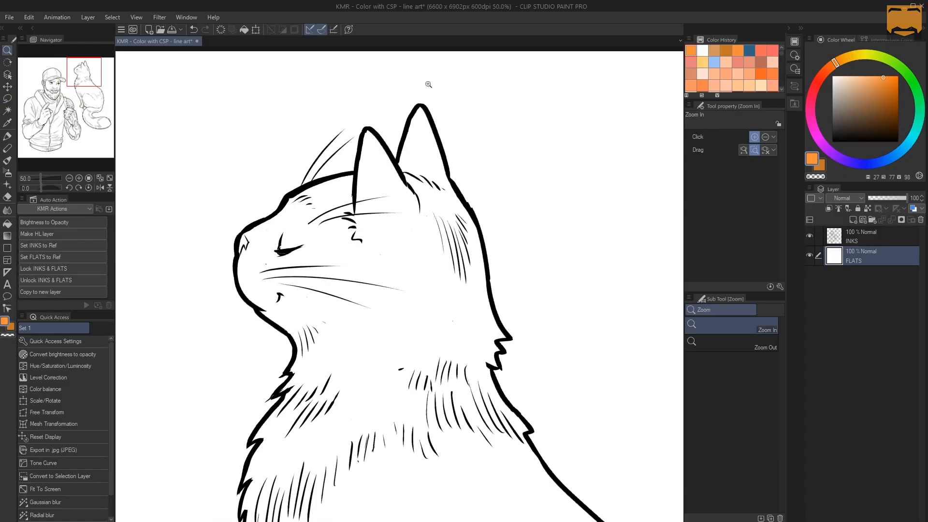
key(m)
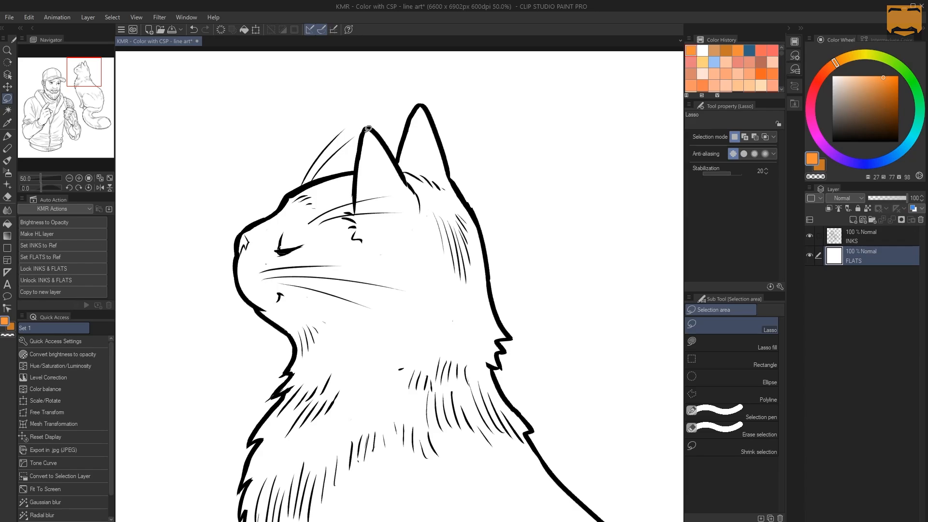
mouse_move(371, 125)
mouse_down()
mouse_move(355, 170)
mouse_move(301, 188)
mouse_move(243, 230)
mouse_move(235, 272)
mouse_move(258, 307)
mouse_move(288, 330)
mouse_move(344, 347)
mouse_move(380, 185)
mouse_up()
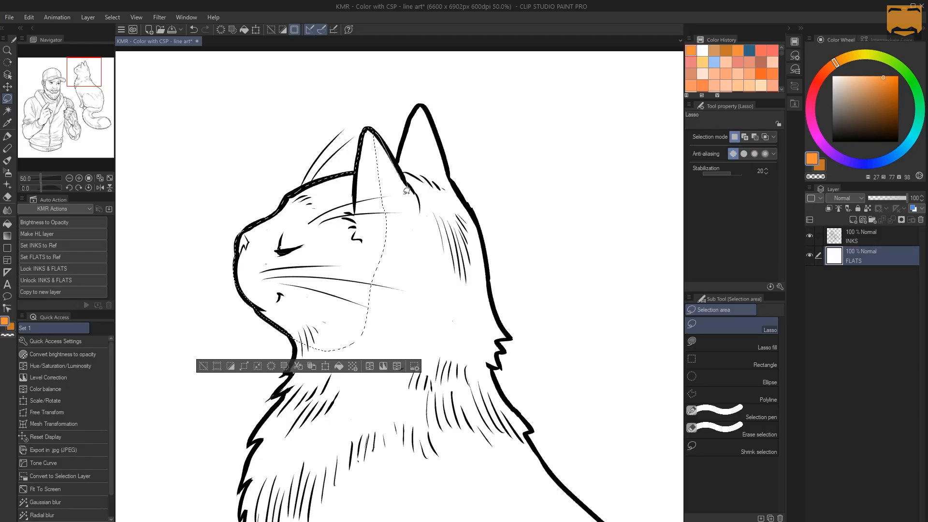
Add the rest of both ears and the back of the head to the selection, tracing down to the fur tip at the nape
drag(406, 191, 384, 165)
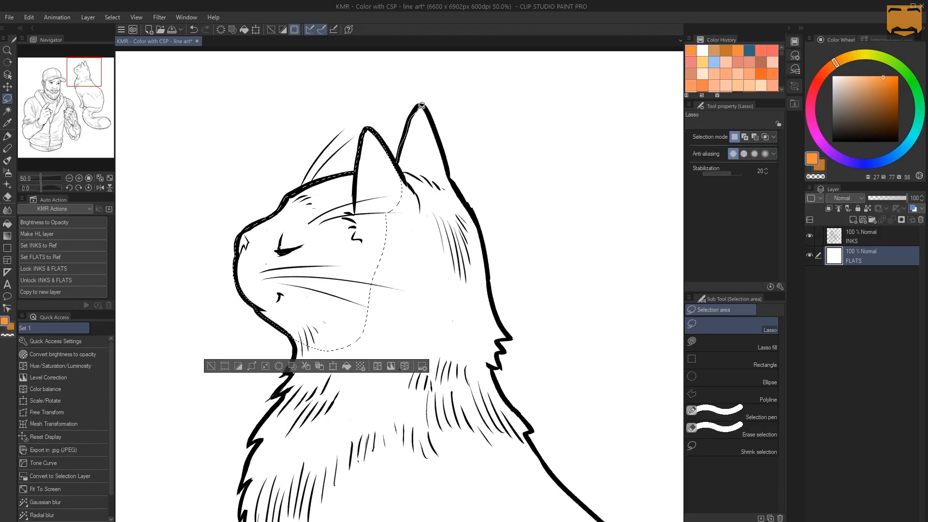
drag(446, 149, 458, 170)
drag(399, 261, 382, 258)
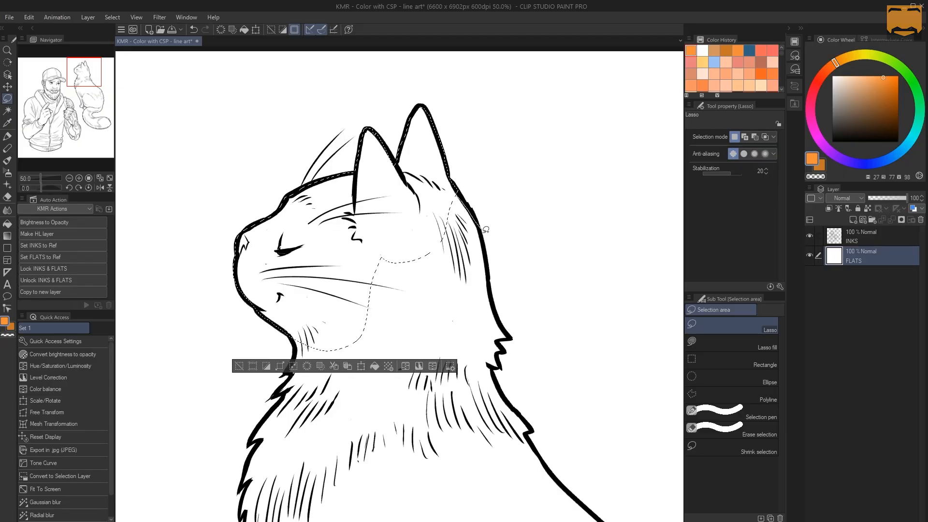
mouse_move(487, 245)
mouse_down()
mouse_move(489, 282)
mouse_move(435, 314)
mouse_move(375, 318)
mouse_up()
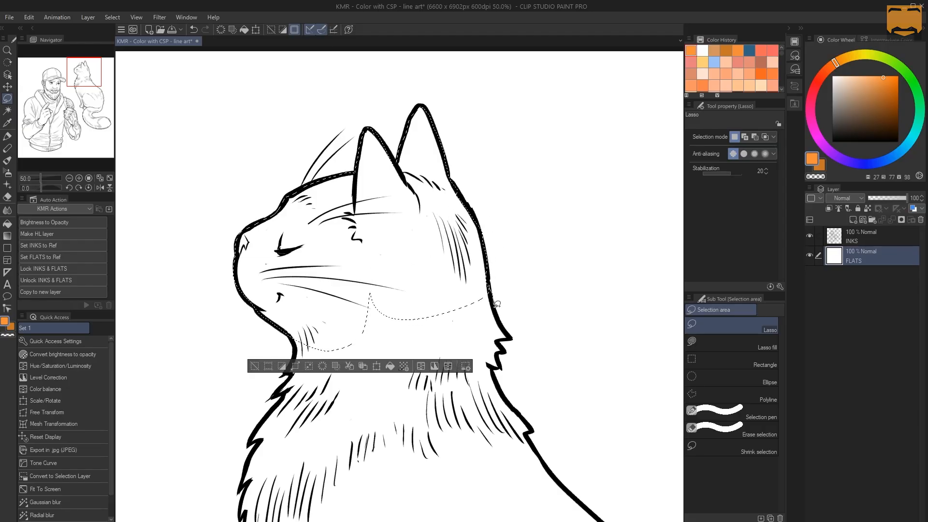
mouse_move(503, 324)
mouse_down()
mouse_move(505, 338)
mouse_move(365, 330)
mouse_up()
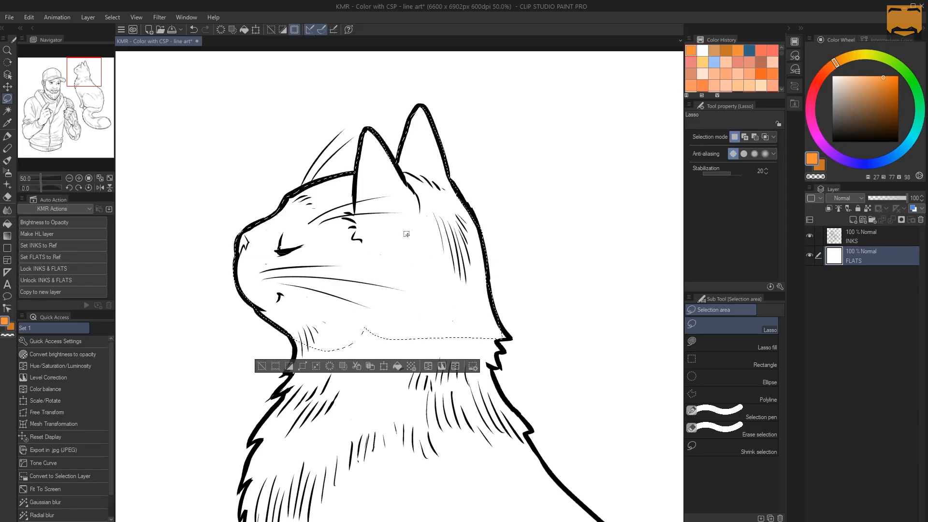
drag(504, 324, 507, 337)
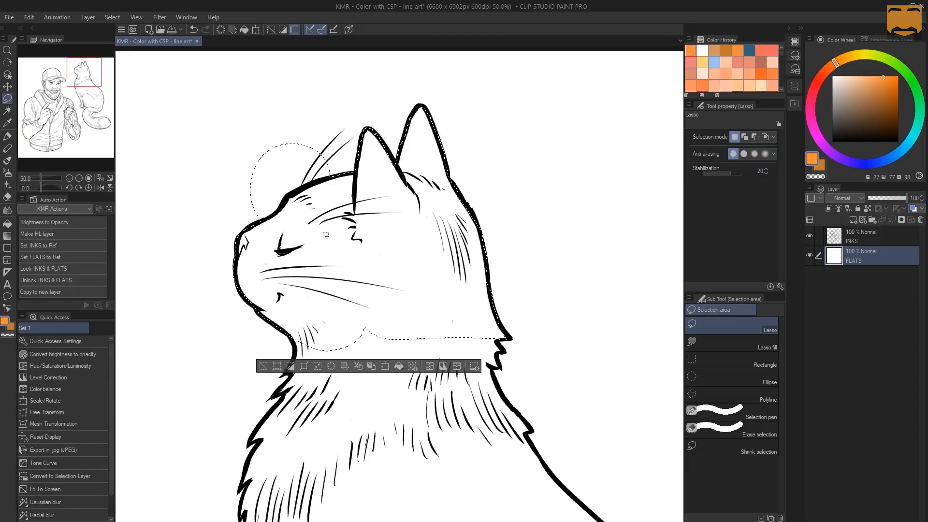
Extend the selection down over the cat's throat and neck fur, and fill the selected head with orange
drag(489, 194, 531, 190)
mouse_move(296, 355)
mouse_down()
mouse_move(367, 447)
mouse_move(492, 347)
mouse_up()
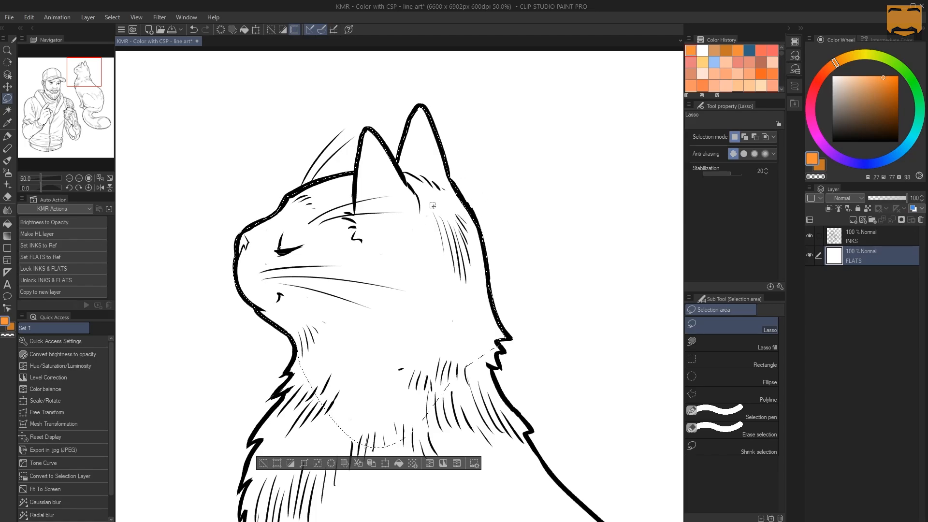
key(g)
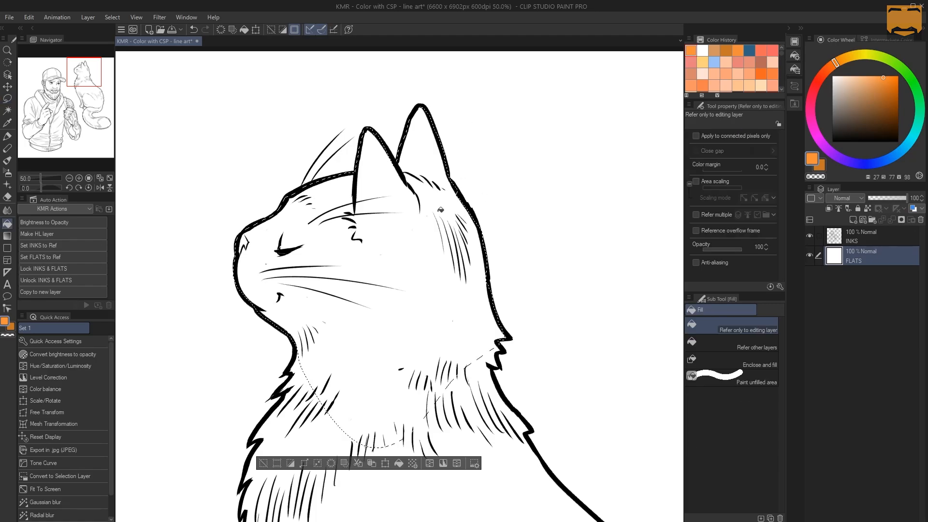
click(391, 233)
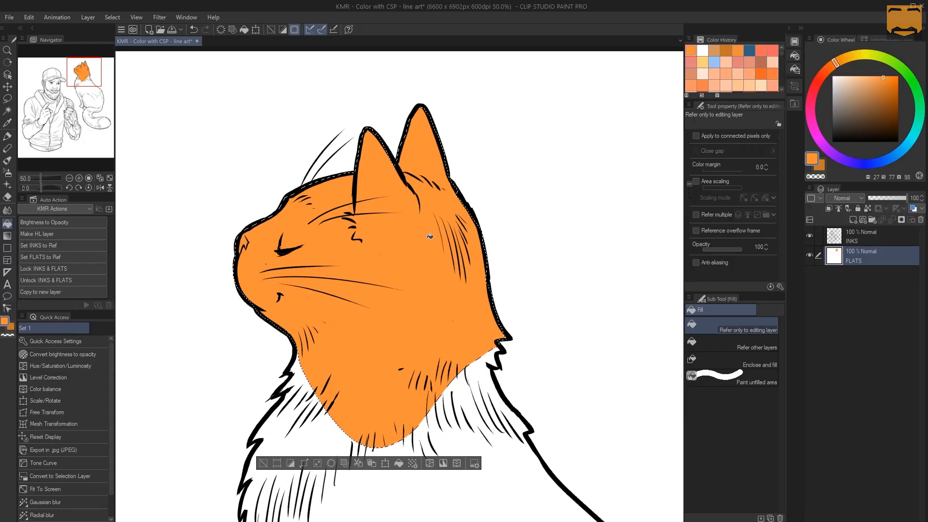
Undo the orange fill on the cat's head and clear the selection
key(ctrl+z)
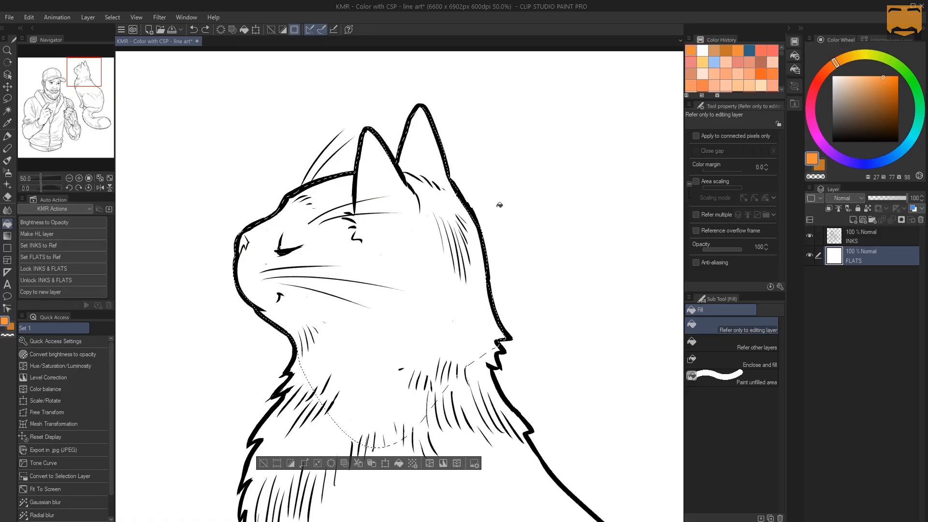
key(m)
key(ctrl+d)
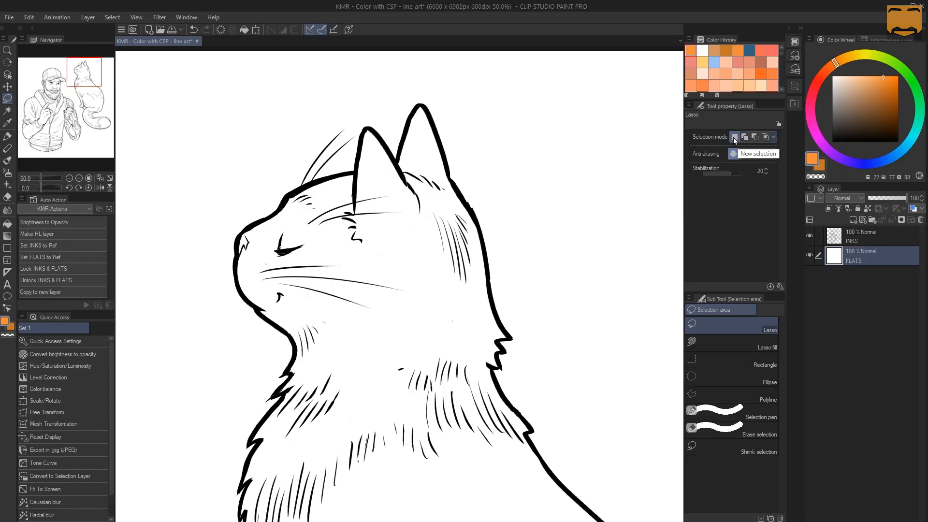
Lasso successive freehand areas around the cat's head in New selection mode, each replacing the one before, ending behind the head
mouse_move(536, 113)
mouse_down()
mouse_move(530, 182)
mouse_move(552, 75)
mouse_move(536, 113)
mouse_up()
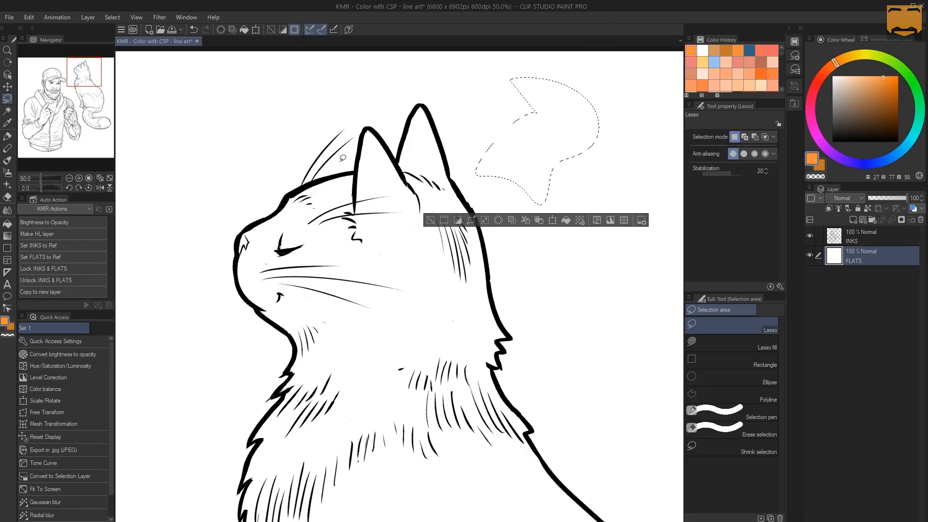
mouse_move(344, 154)
mouse_down()
mouse_move(385, 201)
mouse_move(352, 102)
mouse_up()
mouse_move(526, 207)
mouse_down()
mouse_move(559, 156)
mouse_move(535, 159)
mouse_up()
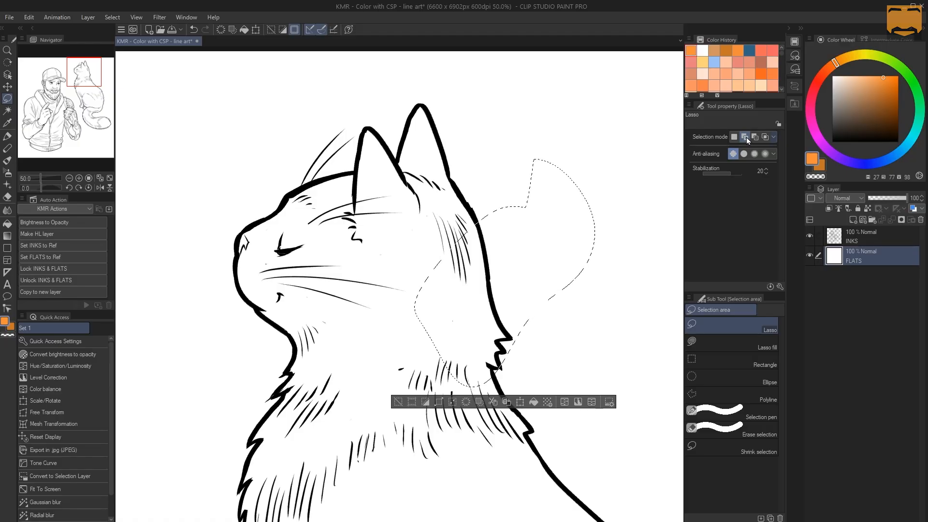
Set the Lasso to add to the selection and outline several more separate and overlapping areas around the cat's head
click(745, 137)
drag(499, 93, 503, 78)
mouse_move(405, 161)
mouse_down()
mouse_move(375, 141)
mouse_move(356, 156)
mouse_up()
mouse_move(275, 97)
mouse_down()
mouse_move(292, 169)
mouse_move(240, 112)
mouse_up()
mouse_move(221, 231)
mouse_down()
mouse_move(259, 369)
mouse_move(232, 244)
mouse_up()
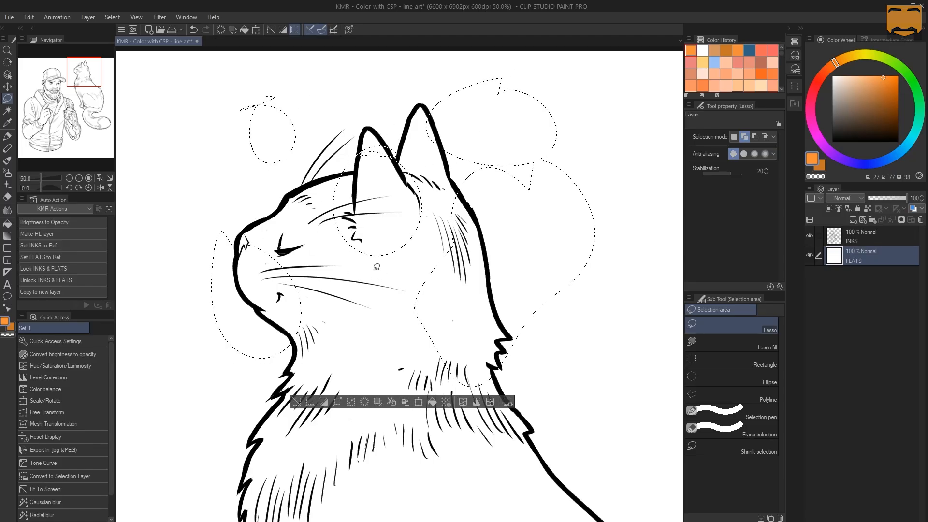
drag(374, 271, 345, 243)
drag(464, 183, 428, 168)
drag(628, 138, 604, 218)
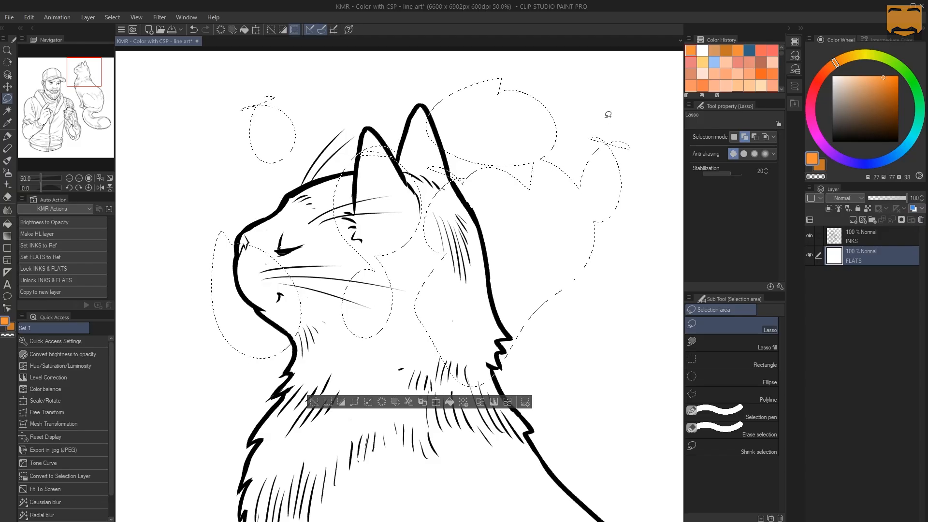
Cut pieces out of the combined selection with the Lasso in subtract mode, and clear the selection in New selection mode
click(755, 138)
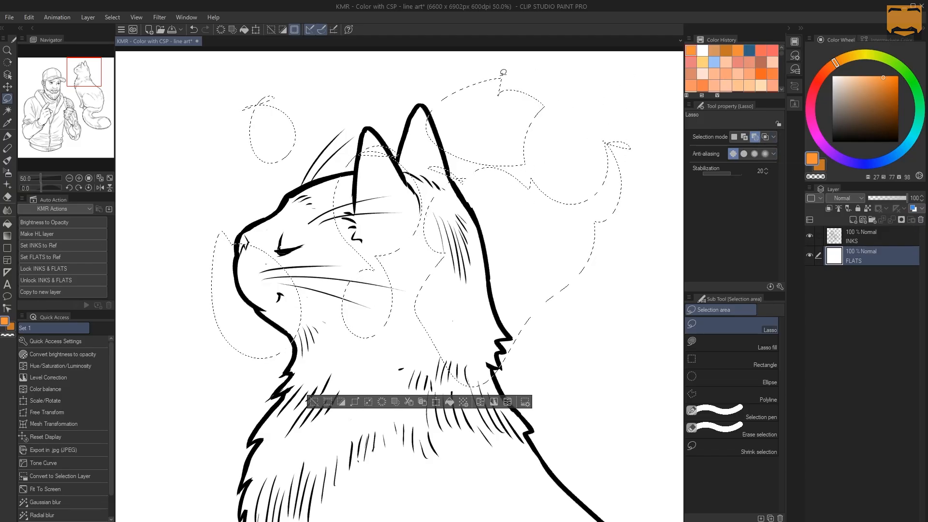
mouse_move(445, 84)
mouse_down()
mouse_move(437, 165)
mouse_move(398, 101)
mouse_up()
mouse_move(301, 83)
mouse_down()
mouse_move(305, 195)
mouse_move(271, 83)
mouse_up()
drag(222, 185, 231, 182)
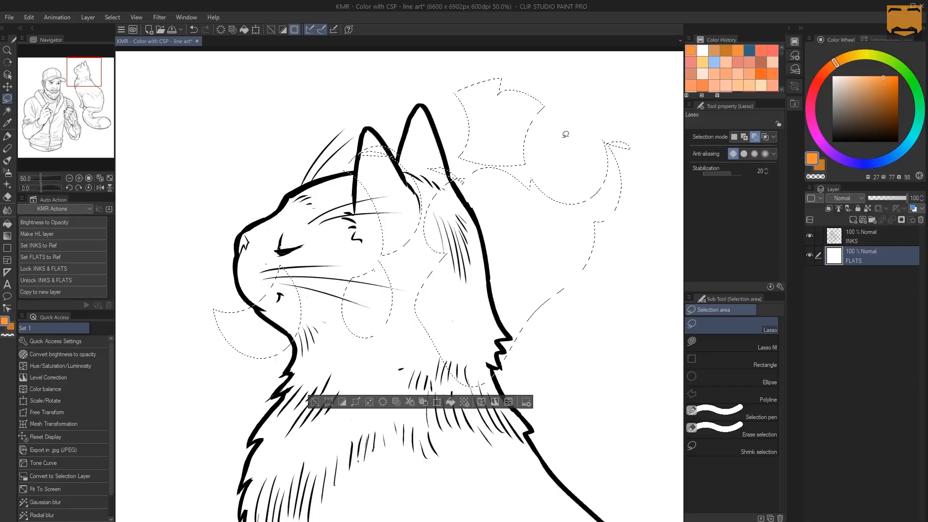
key(w)
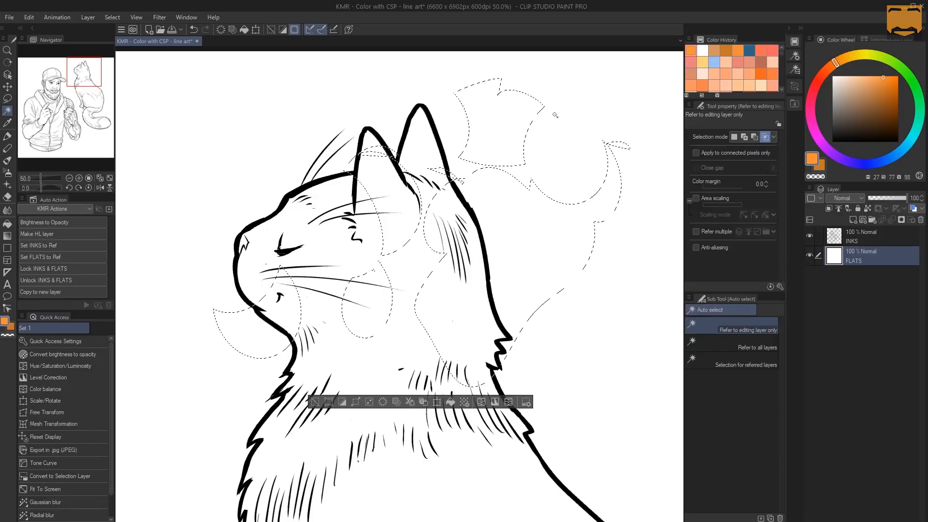
key(m)
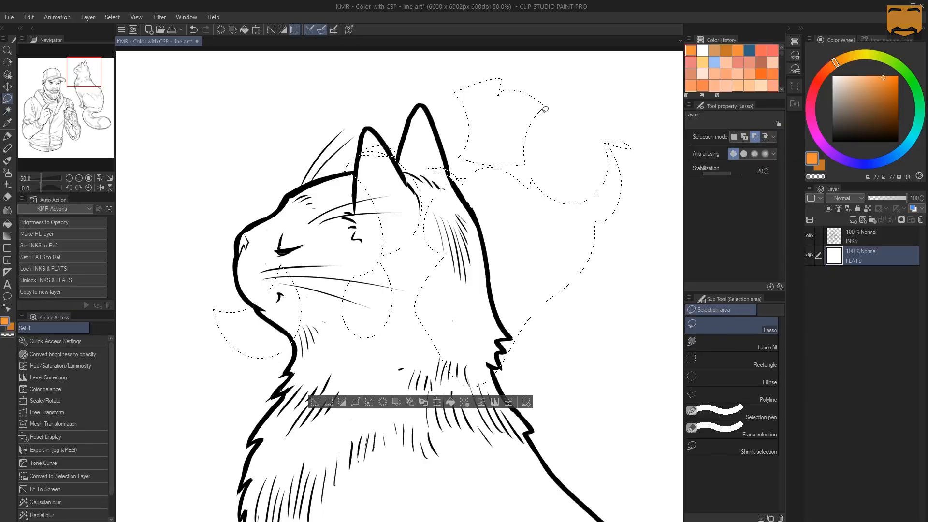
click(735, 137)
click(557, 135)
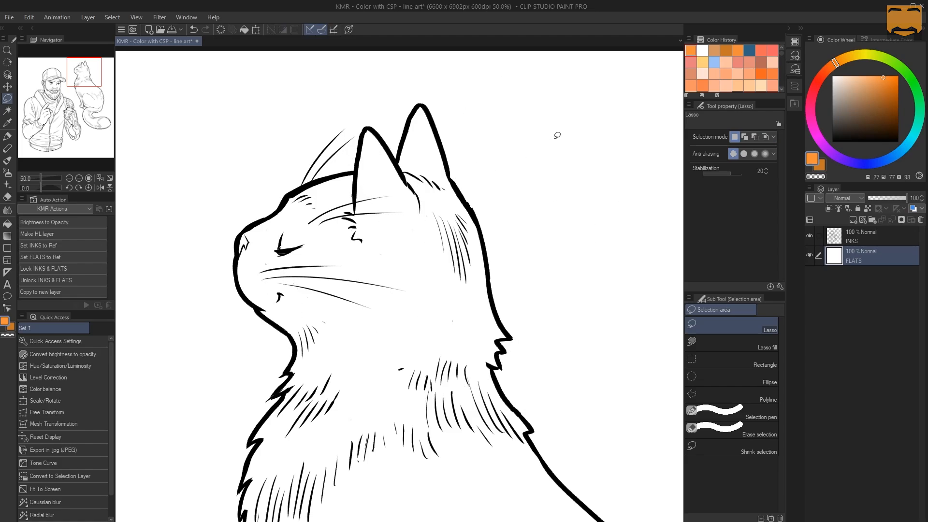
Combine two overlapping lasso outlines behind the ears with New selection mode left active, and clear them
mouse_move(526, 115)
mouse_down()
mouse_move(559, 87)
mouse_move(523, 93)
mouse_up()
mouse_move(555, 126)
mouse_down()
mouse_move(564, 134)
mouse_move(521, 140)
mouse_up()
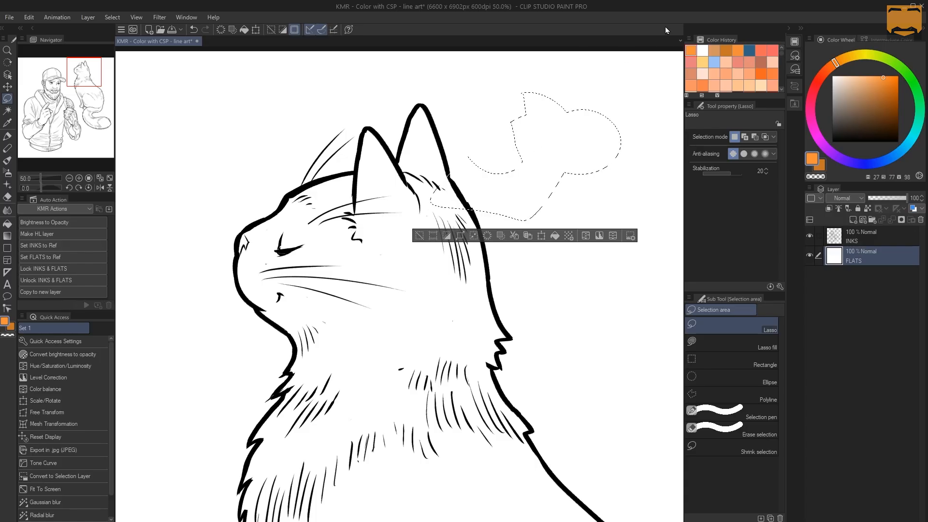
click(613, 84)
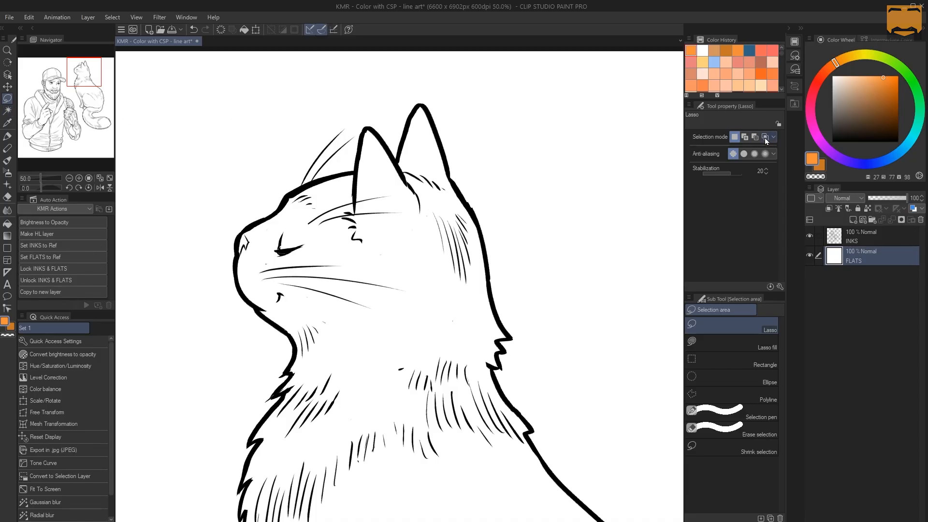
Lasso a large area over the head, intersect it with a tall oval across the rear ear, and clear the selection
mouse_move(468, 145)
mouse_down()
mouse_move(396, 160)
mouse_move(517, 242)
mouse_move(396, 131)
mouse_up()
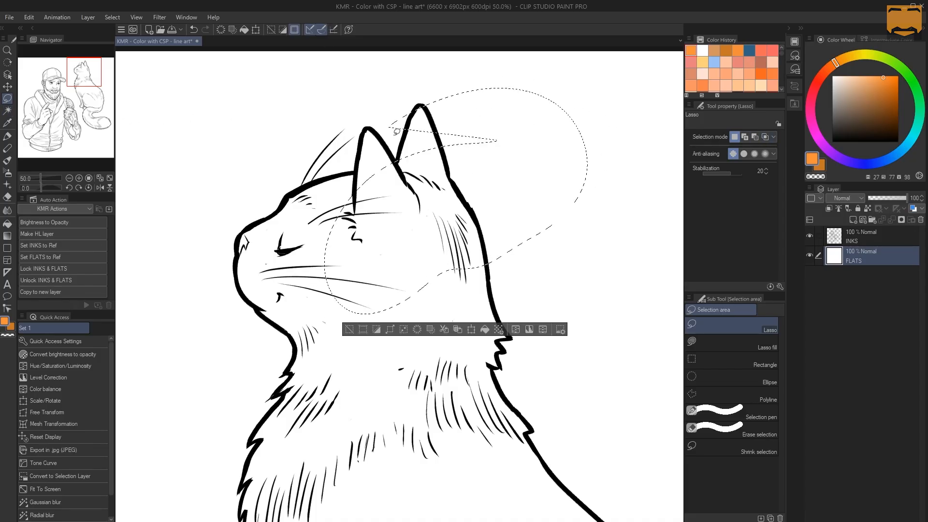
click(765, 139)
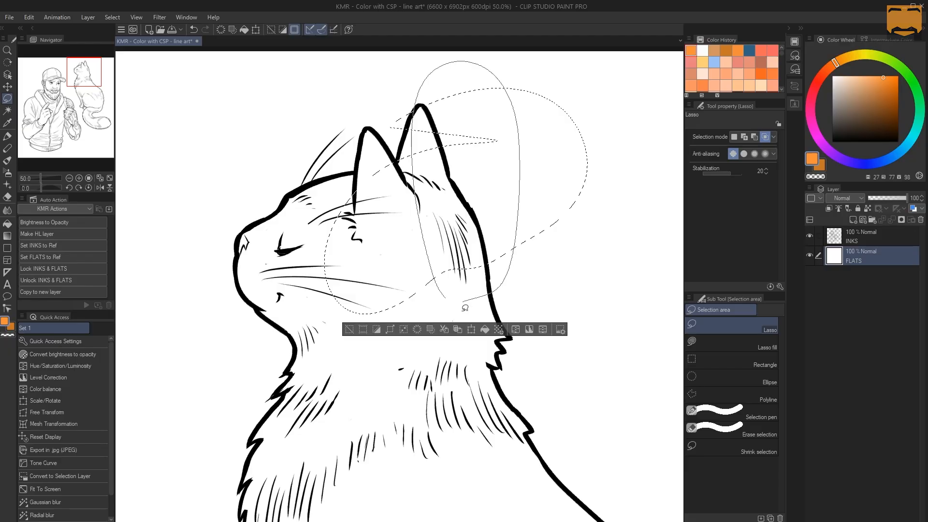
drag(465, 307, 462, 305)
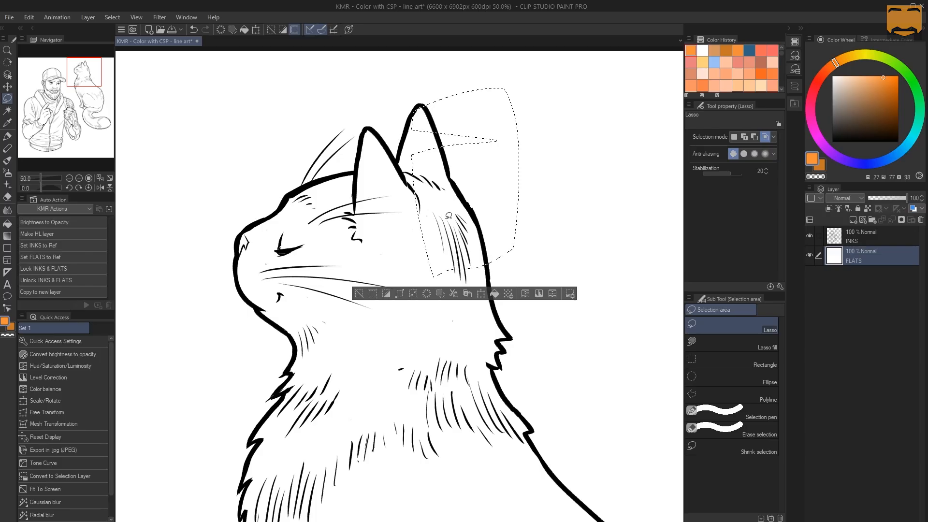
key(ctrl+d)
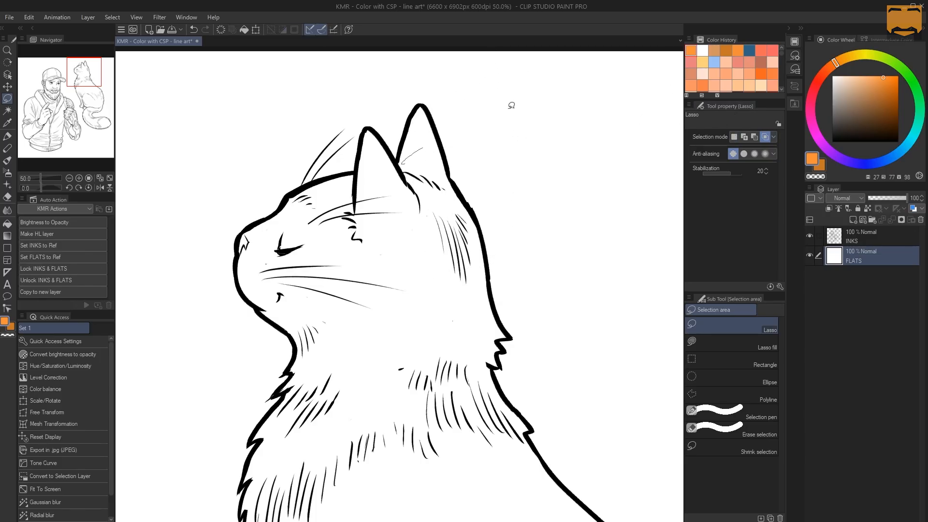
Lasso a wide area over the head, keep only its intersection with a slanted band across it, and clear the selection
mouse_move(512, 105)
mouse_down()
mouse_move(502, 288)
mouse_move(442, 106)
mouse_up()
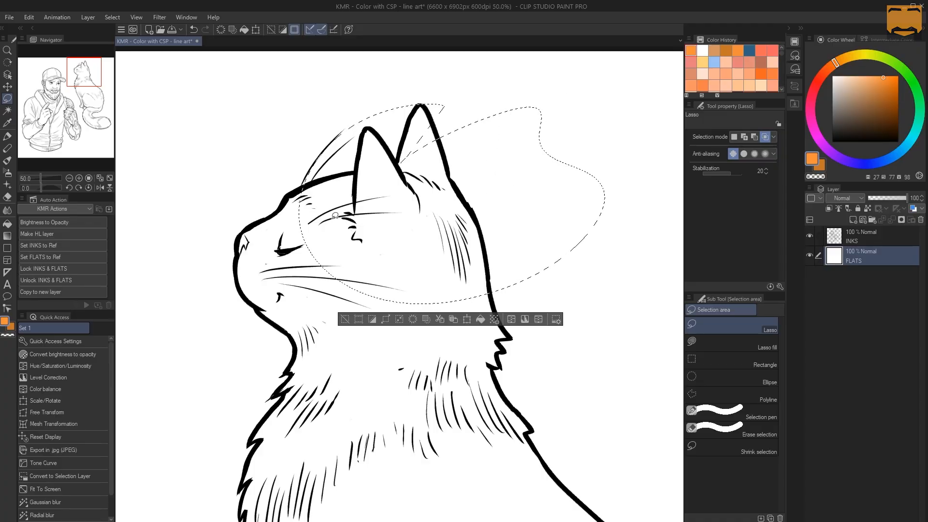
mouse_move(208, 218)
mouse_down()
mouse_move(630, 119)
mouse_move(645, 160)
mouse_move(521, 205)
mouse_move(257, 269)
mouse_move(218, 268)
mouse_move(199, 245)
mouse_move(218, 215)
mouse_up()
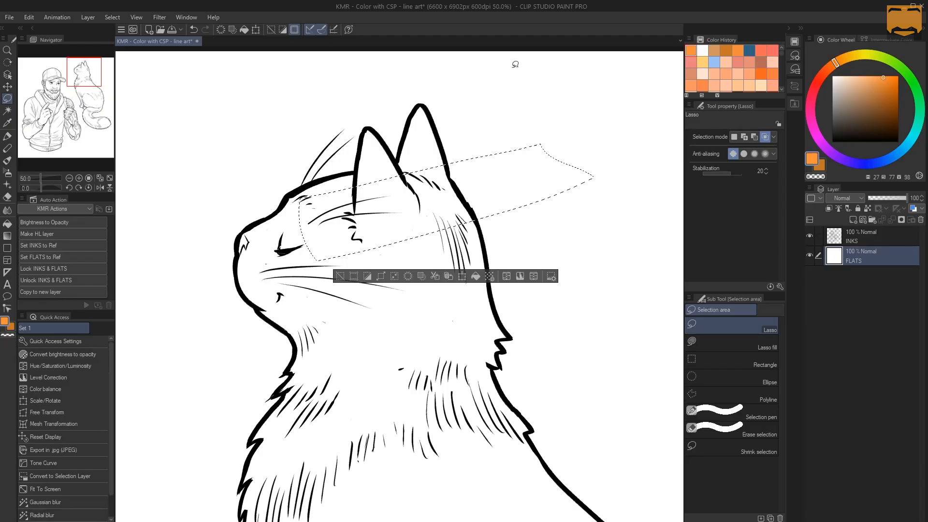
key(ctrl+d)
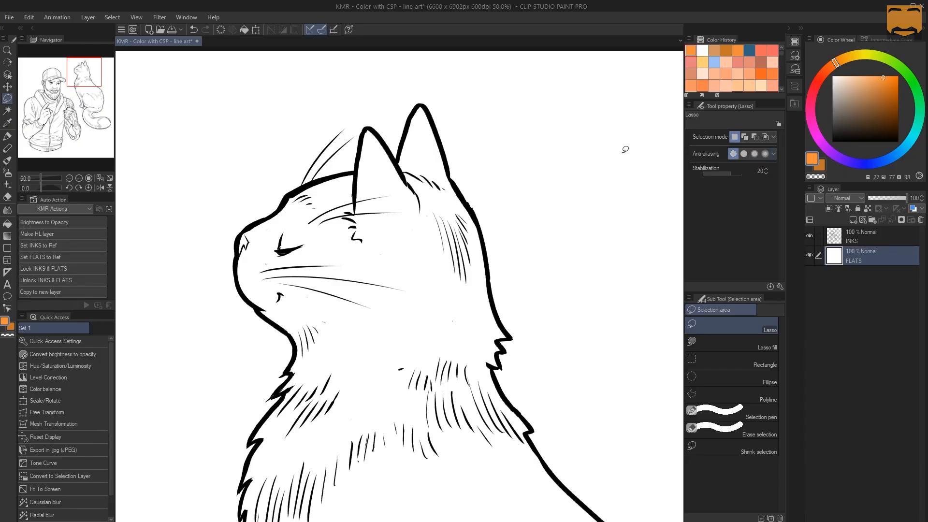
Lasso a rounded area on the back of the cat's head, following the outline from below the rear ear down toward the nape
mouse_move(624, 149)
mouse_down()
mouse_move(385, 155)
mouse_move(421, 108)
mouse_move(451, 205)
mouse_up()
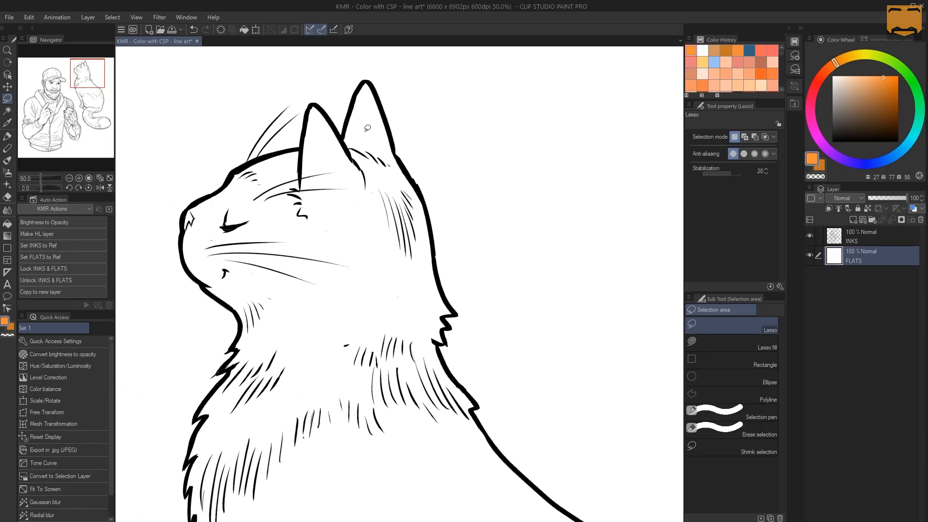
key(ctrl+space)
click(429, 211)
click(430, 211)
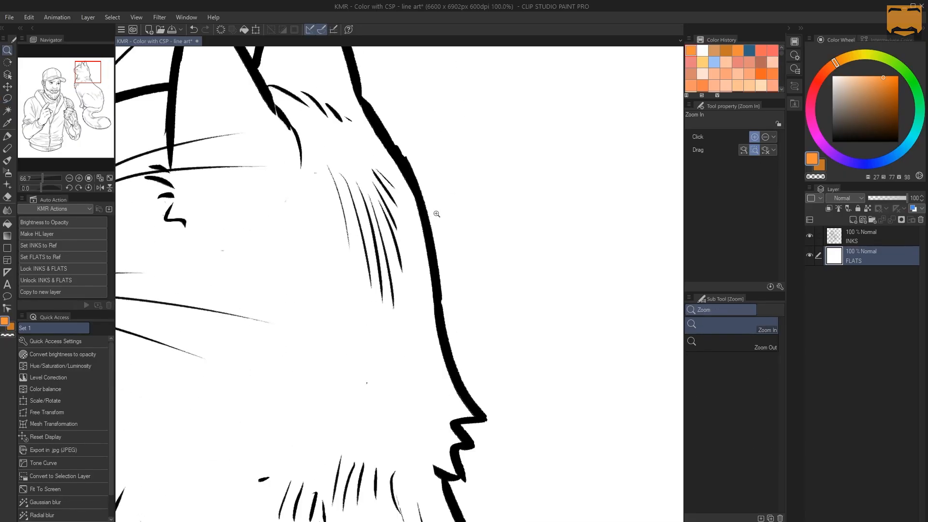
click(443, 198)
mouse_move(342, 96)
mouse_down()
mouse_move(422, 247)
mouse_move(462, 489)
mouse_move(344, 492)
mouse_move(201, 305)
mouse_move(325, 131)
mouse_up()
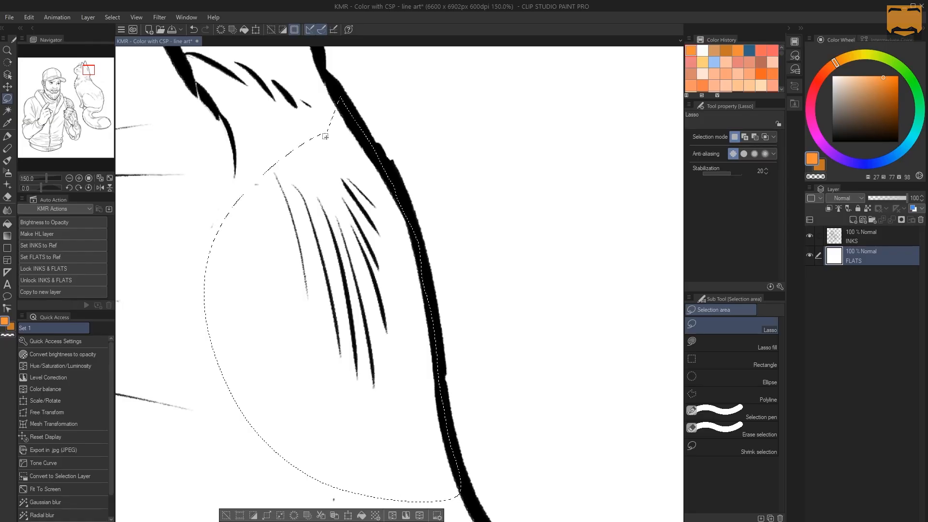
Fill the lassoed area on the FLATS layer with orange, clear the selection and return to the Lasso
key(g)
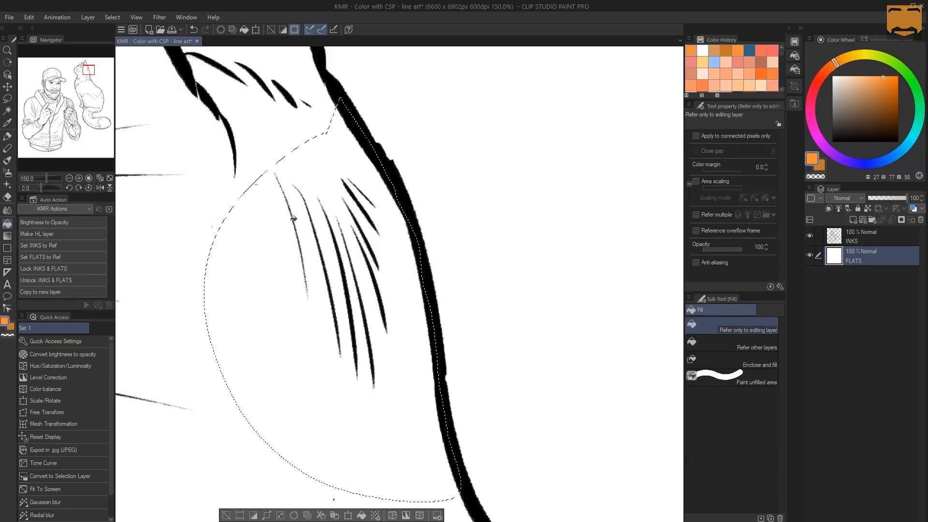
click(315, 218)
key(ctrl+d)
key(m)
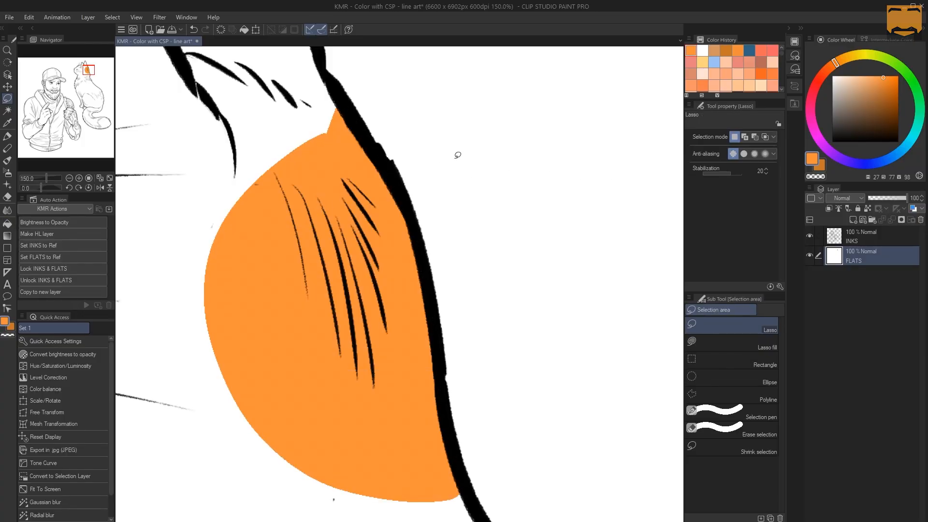
Make two test lassos across the back-of-head outline, clearing each one, the second with the Selection Launcher's Deselect
mouse_move(435, 154)
mouse_down()
mouse_move(511, 149)
mouse_move(505, 145)
mouse_up()
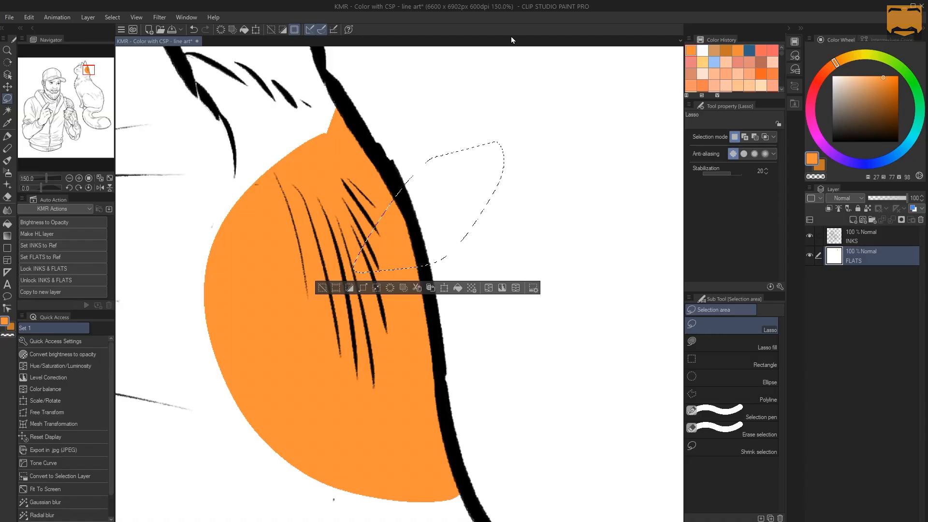
key(ctrl+d)
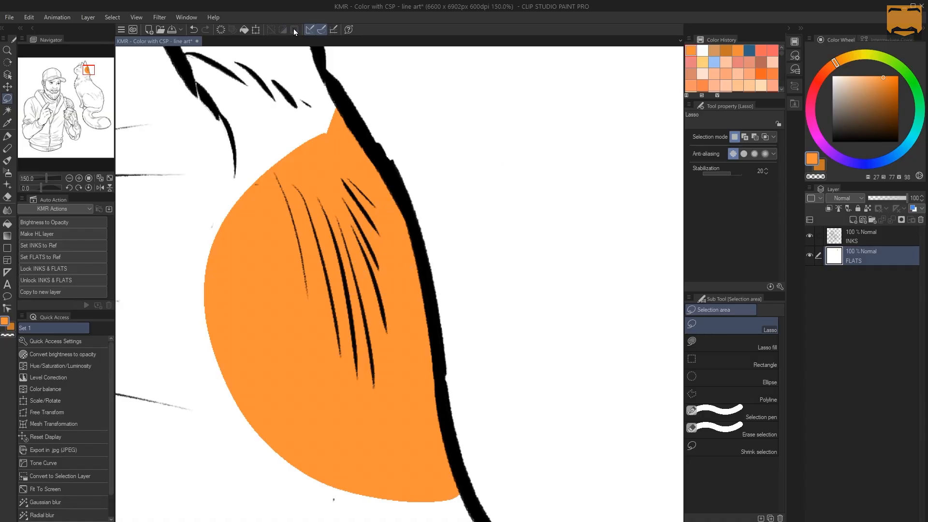
mouse_move(415, 138)
mouse_down()
mouse_move(503, 141)
mouse_move(379, 106)
mouse_up()
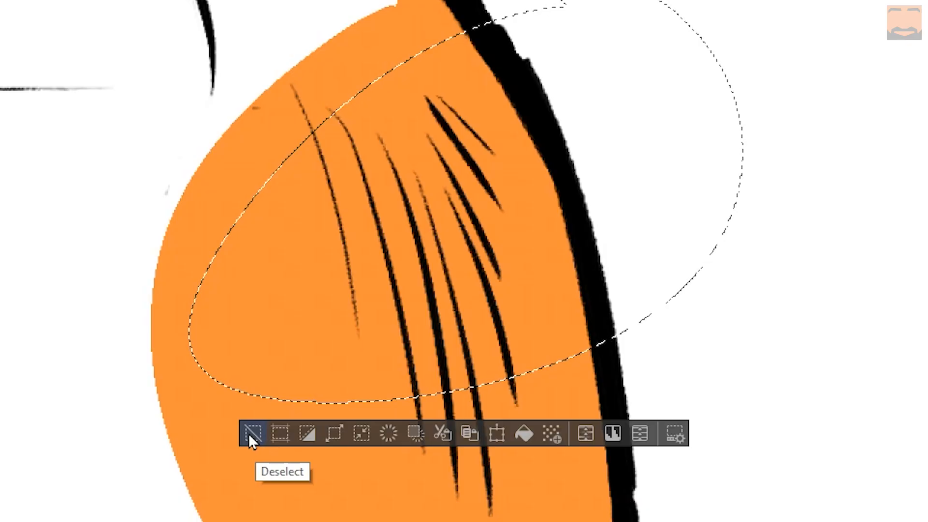
click(252, 433)
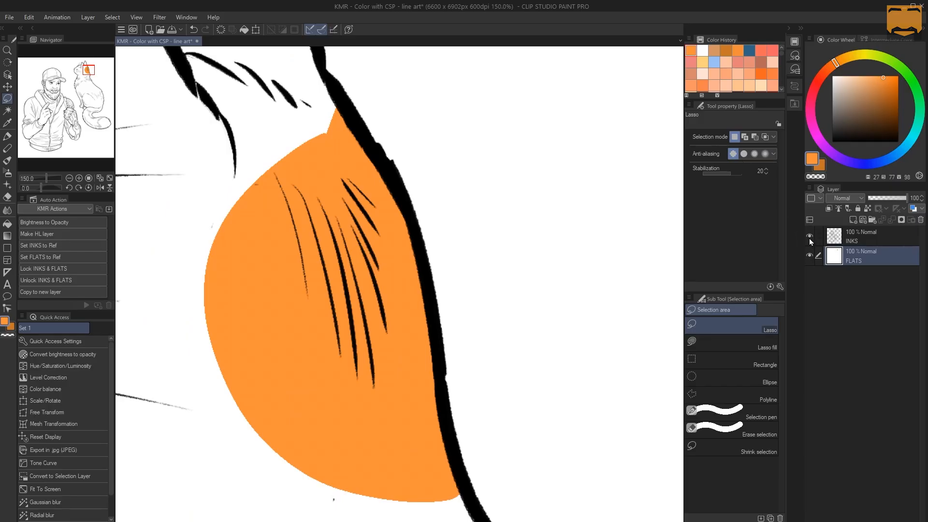
Hide the INKS layer and examine the pixel edge of the orange fill up close
click(808, 236)
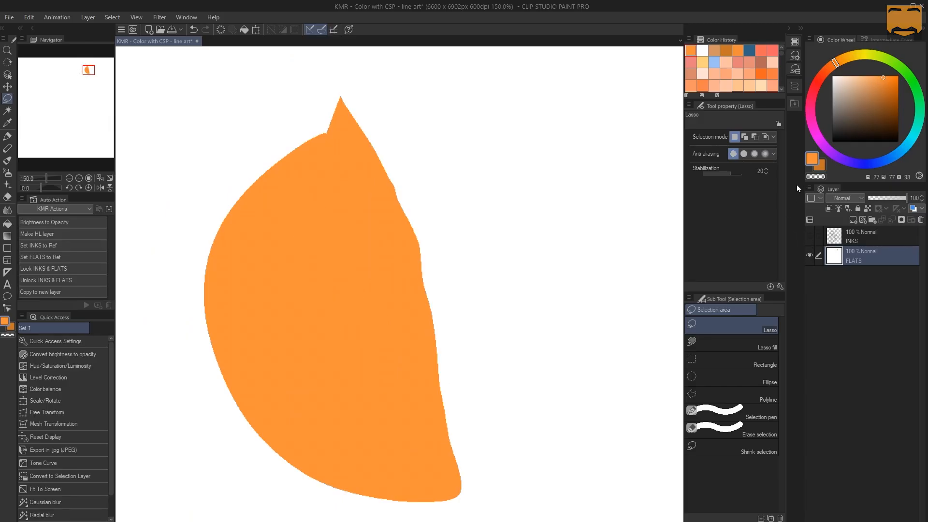
key(ctrl+space)
click(400, 190)
click(396, 199)
click(396, 199)
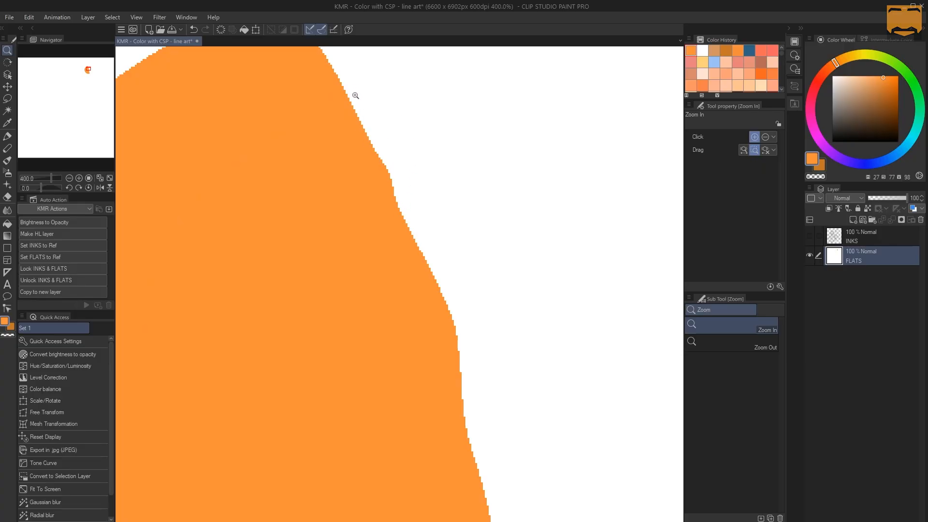
drag(337, 184, 462, 285)
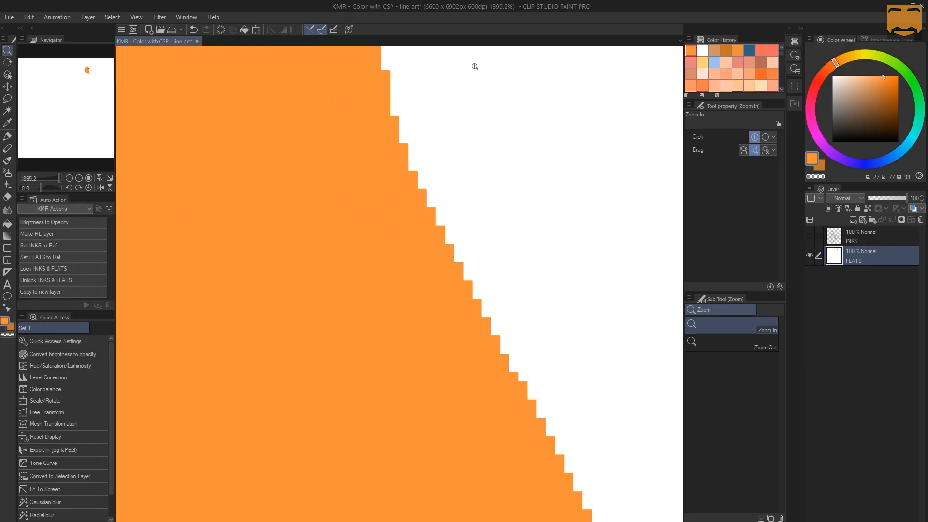
drag(385, 193, 500, 248)
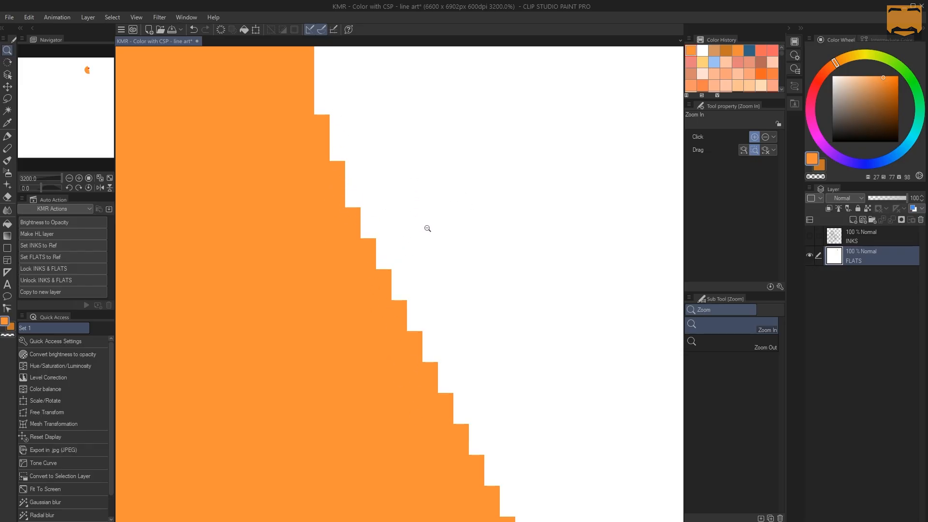
scroll(427, 228, down, 9)
drag(437, 244, 425, 199)
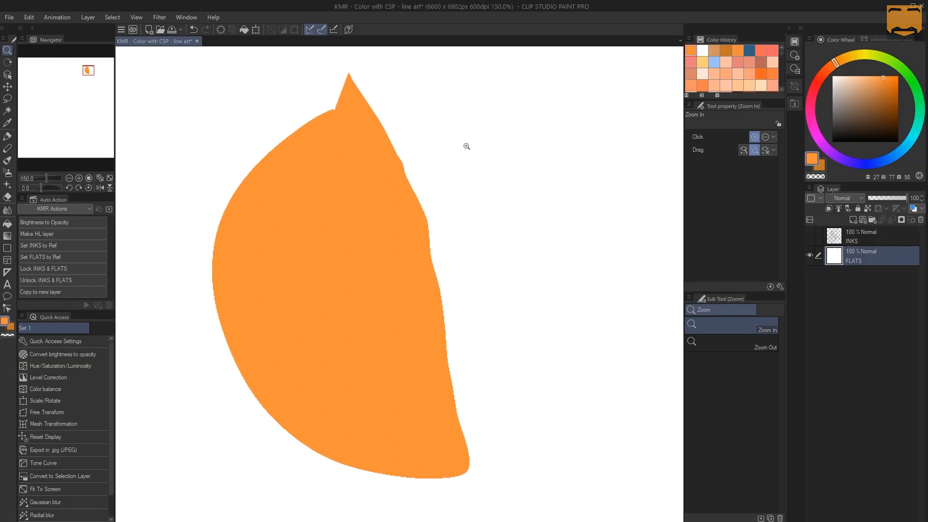
Lasso a small oval test shape beside the head fill with light anti-aliasing, fill it with orange and clear the selection
key(m)
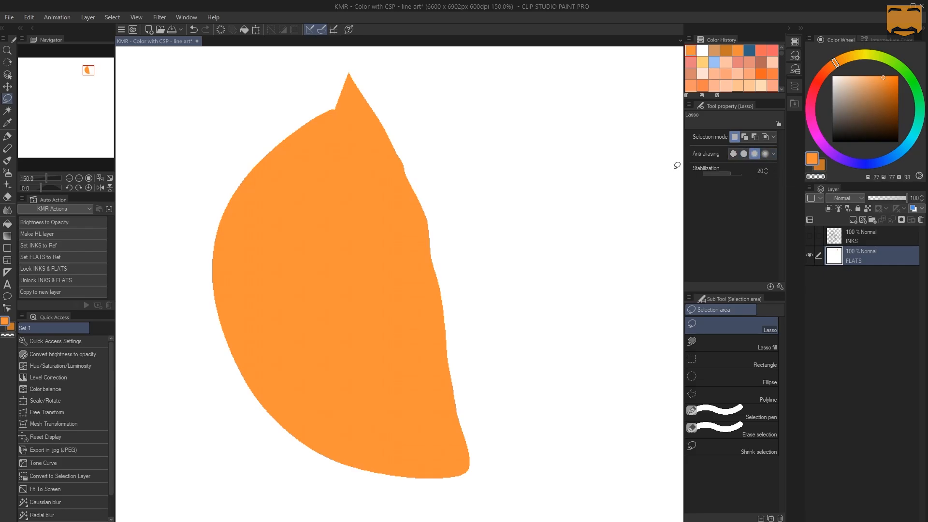
key(ctrl+space)
click(449, 189)
drag(449, 189, 296, 168)
click(259, 217)
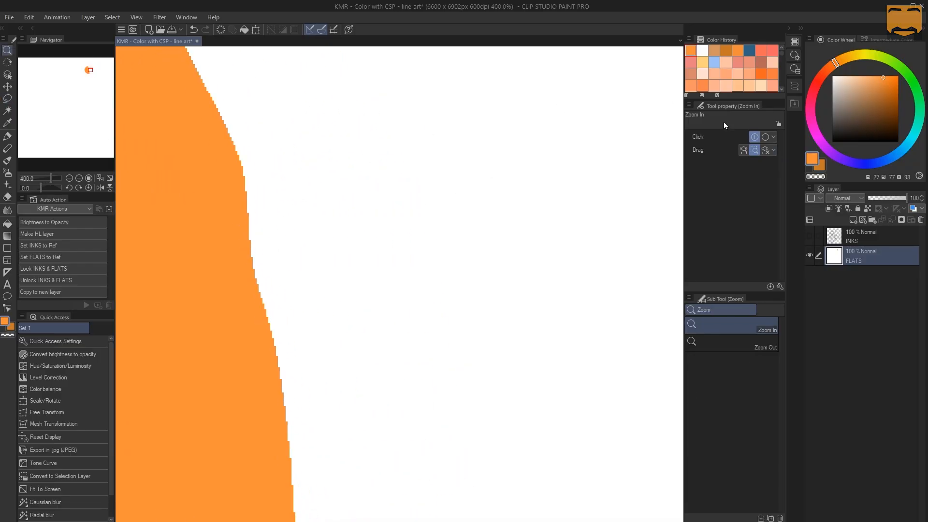
key(m)
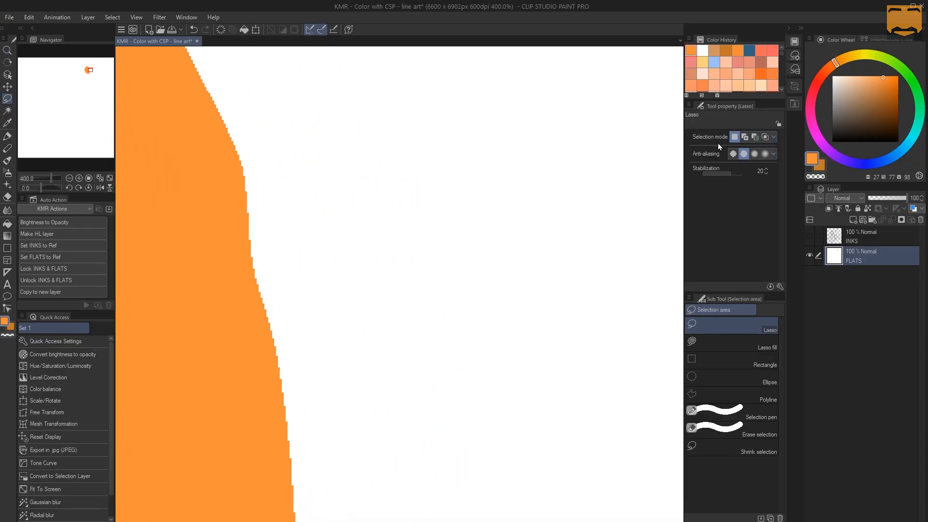
mouse_move(358, 89)
mouse_down()
mouse_move(407, 323)
mouse_move(335, 97)
mouse_up()
key(g)
click(372, 201)
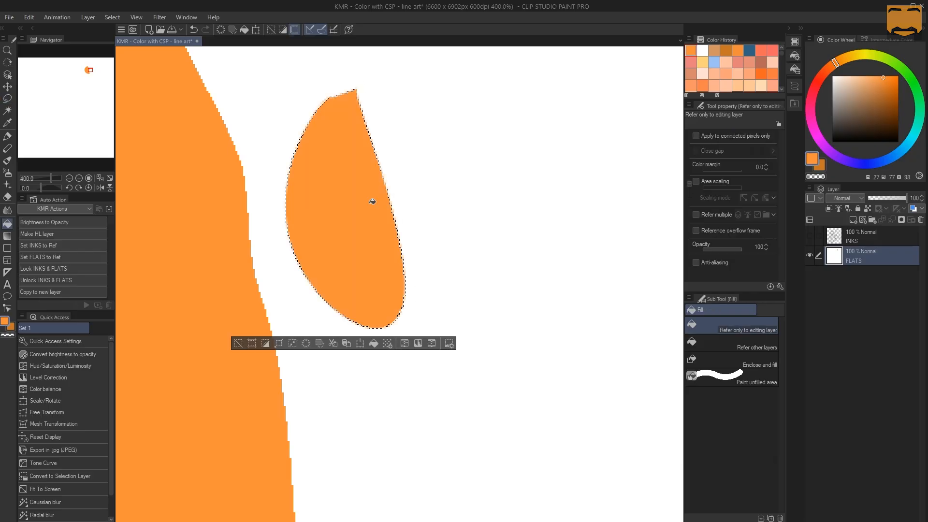
key(ctrl+d)
Examine the anti-aliased pixel edge of the small test shape up close
key(ctrl+space)
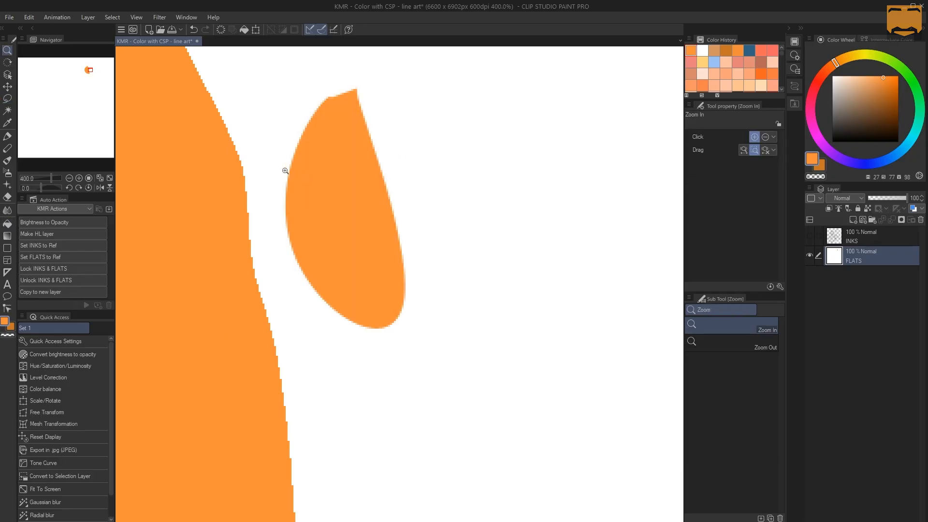
drag(272, 131, 325, 187)
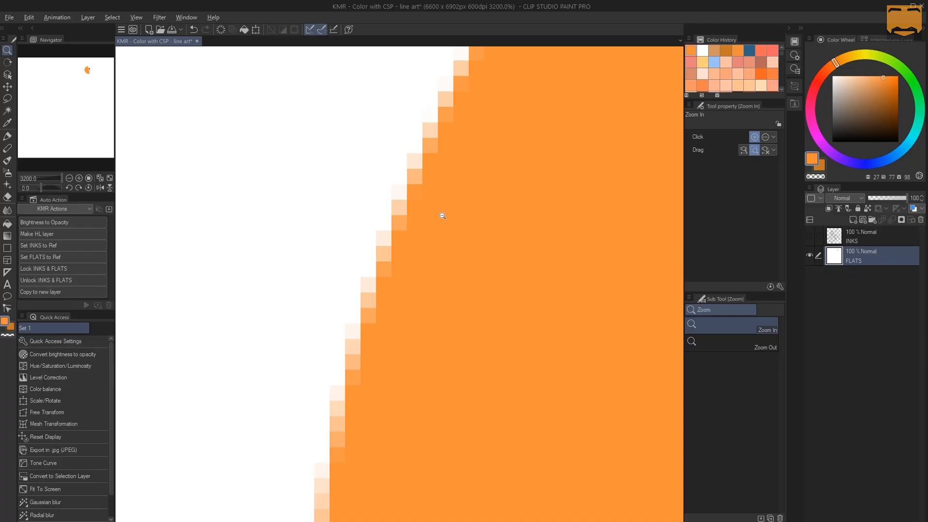
scroll(442, 216, down, 8)
drag(461, 216, 399, 210)
scroll(400, 218, up, 1)
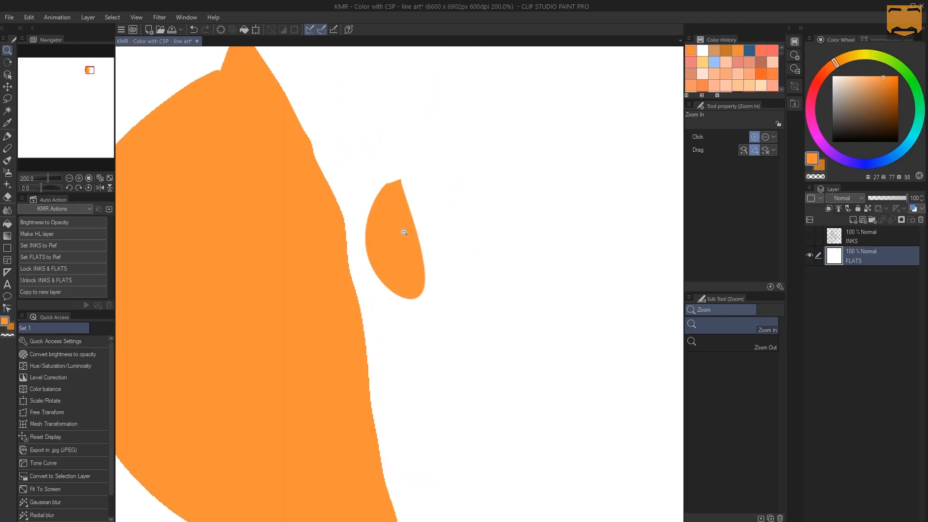
Auto-select the orange on the FLATS layer, check the test shape's edge, and remove the selection and the test shape
key(w)
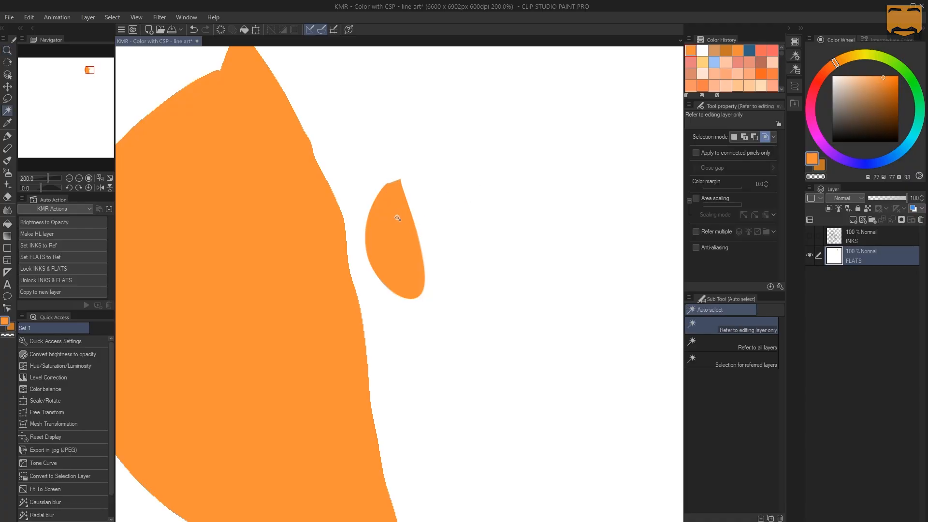
click(394, 221)
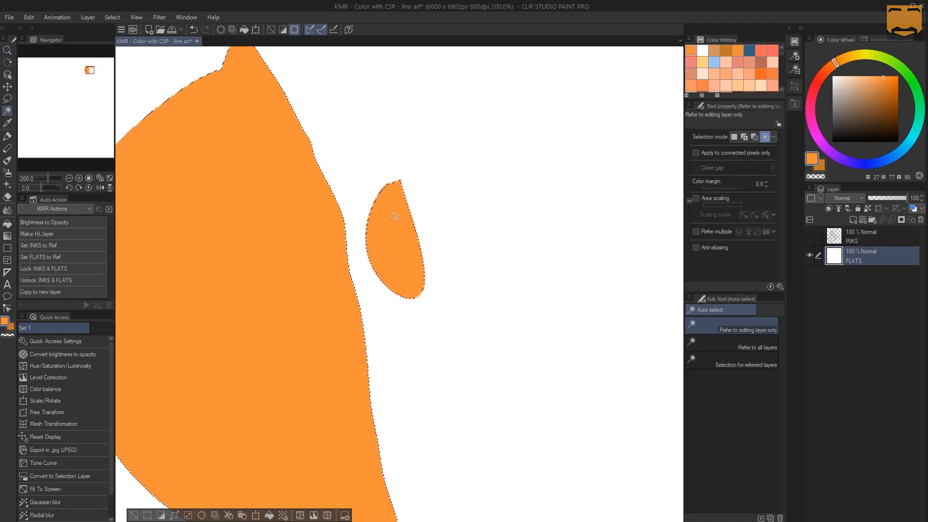
key(/)
click(392, 199)
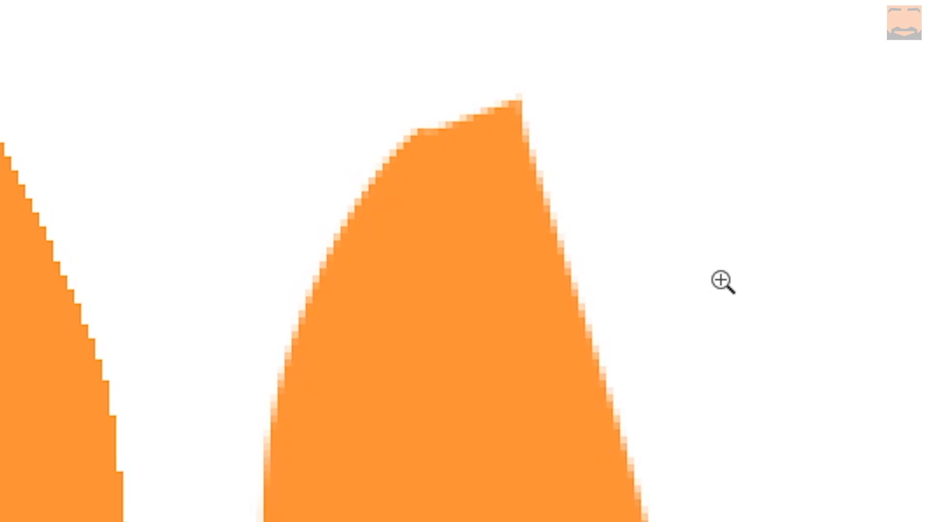
key(Delete)
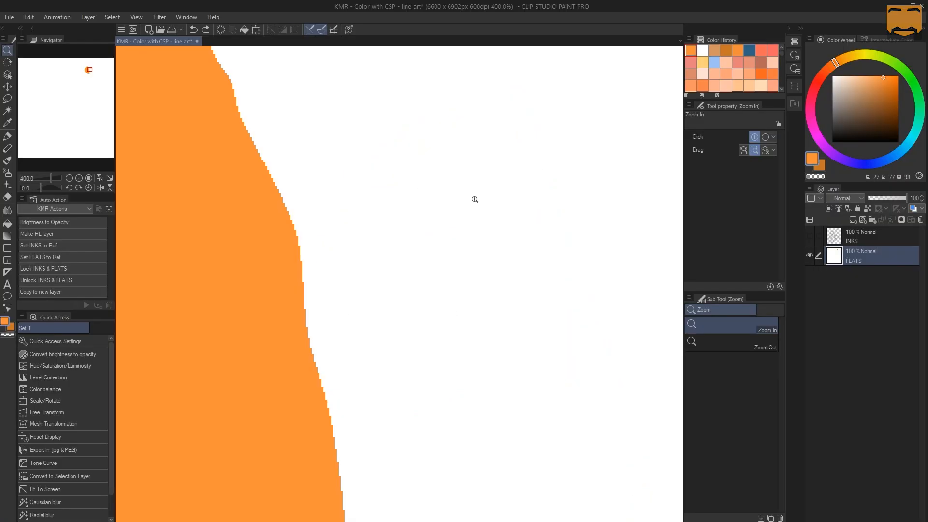
Lasso a second curved test shape beside the head fill with Strong anti-aliasing, fill it with orange and clear the selection
key(m)
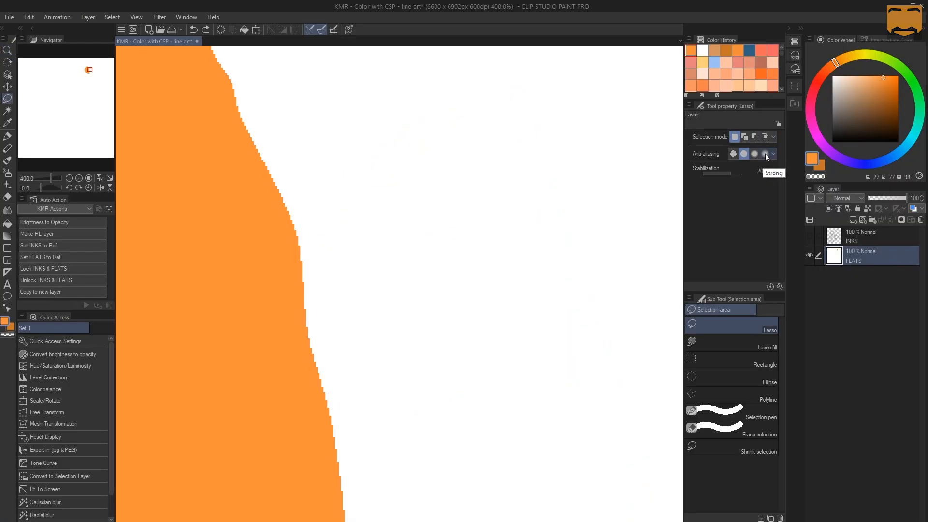
mouse_move(407, 166)
mouse_down()
mouse_move(390, 306)
mouse_move(433, 141)
mouse_move(419, 121)
mouse_up()
key(g)
click(469, 194)
key(ctrl+d)
key(slash)
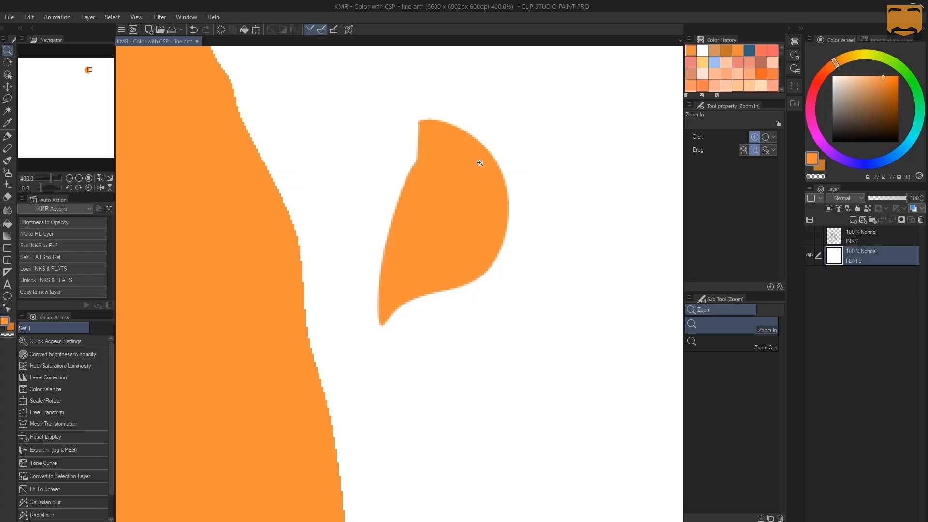
Undo the second test shape, return to the Lasso with anti-aliasing turned off, and clear any remaining selection
key(ctrl+z)
key(ctrl+z)
key(m)
key(ctrl+d)
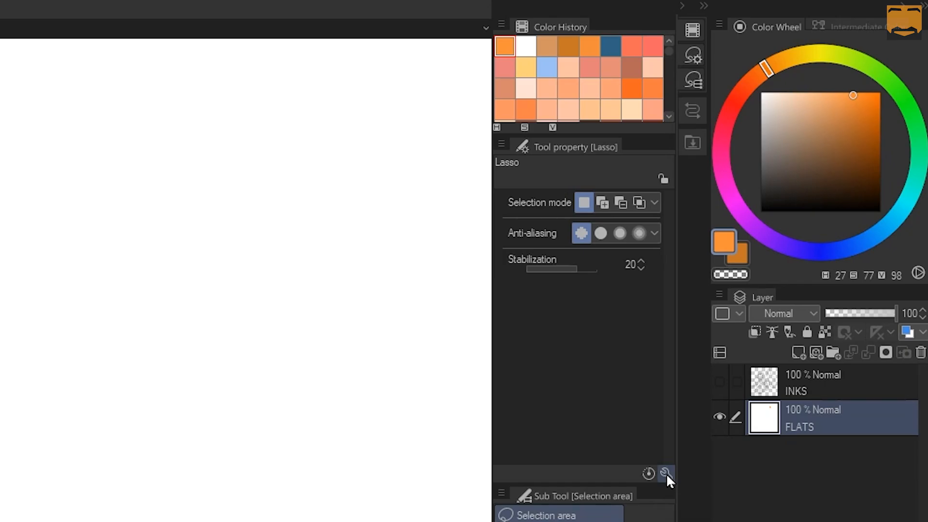
Open the Lasso's Sub Tool Detail settings, moved clear of the tool properties, and show the Correction category
click(667, 474)
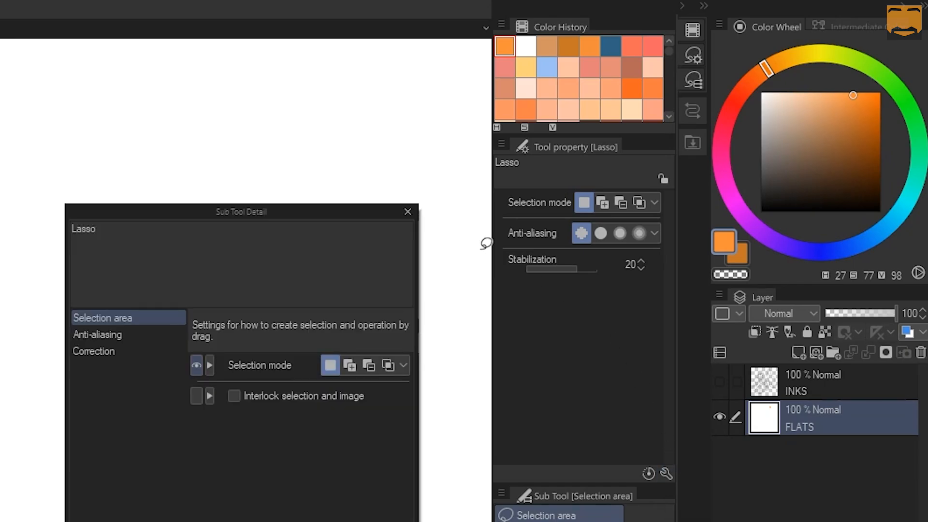
drag(304, 218, 44, 97)
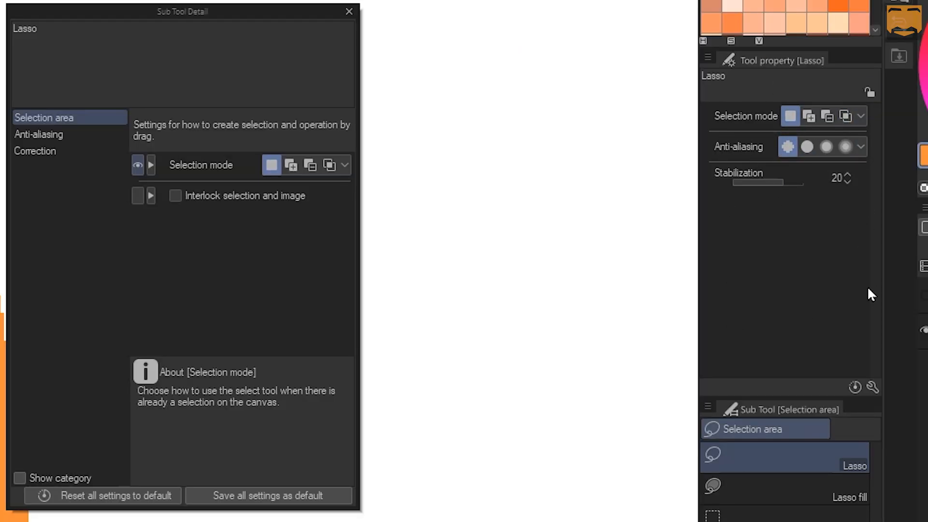
click(81, 150)
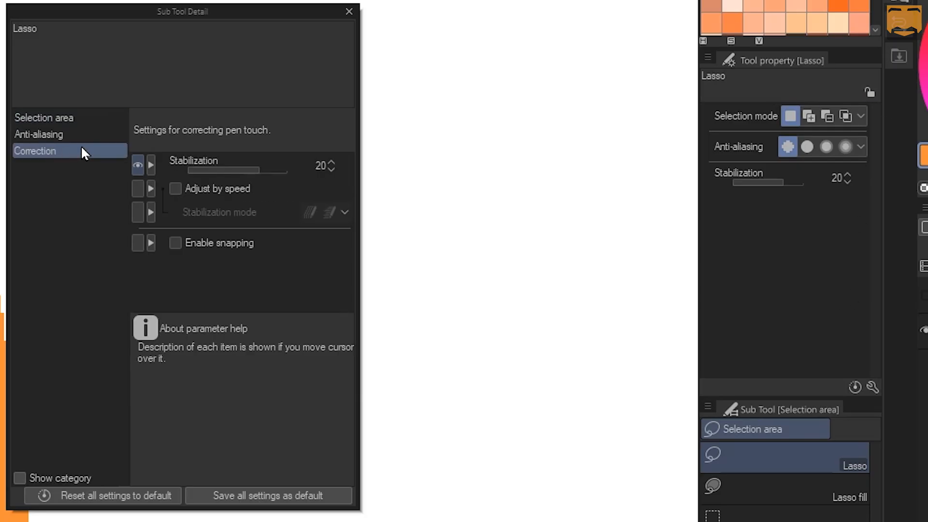
Toggle whether Stabilization appears among the Lasso's tool properties several times, leave it shown and close the detail settings
click(137, 166)
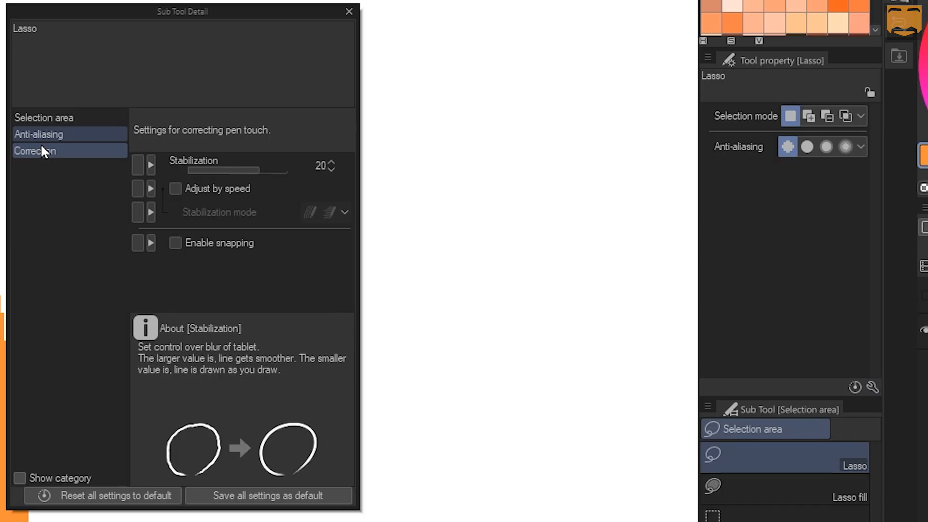
click(138, 165)
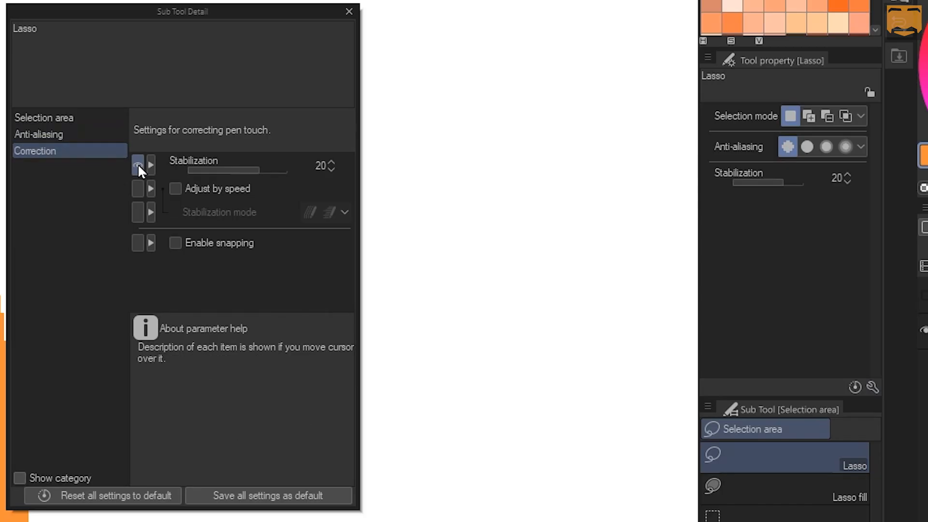
click(138, 165)
click(137, 166)
click(138, 166)
click(137, 166)
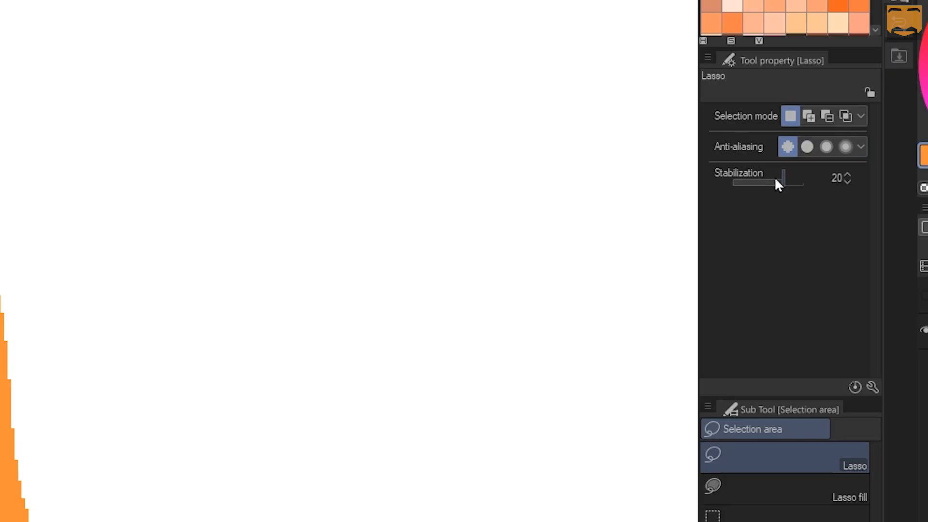
Set the Lasso's Stabilization to 0 and draw two wavy test lassos on the blank canvas, clearing the first
drag(777, 182, 668, 172)
drag(213, 87, 208, 86)
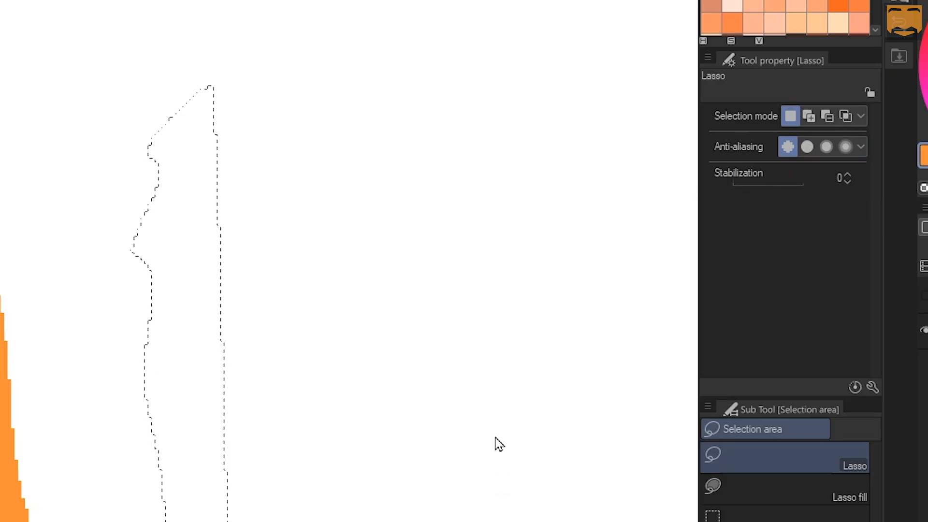
key(ctrl+d)
mouse_move(139, 34)
mouse_down()
mouse_move(267, 430)
mouse_move(259, 521)
mouse_move(600, 288)
mouse_move(348, 8)
mouse_up()
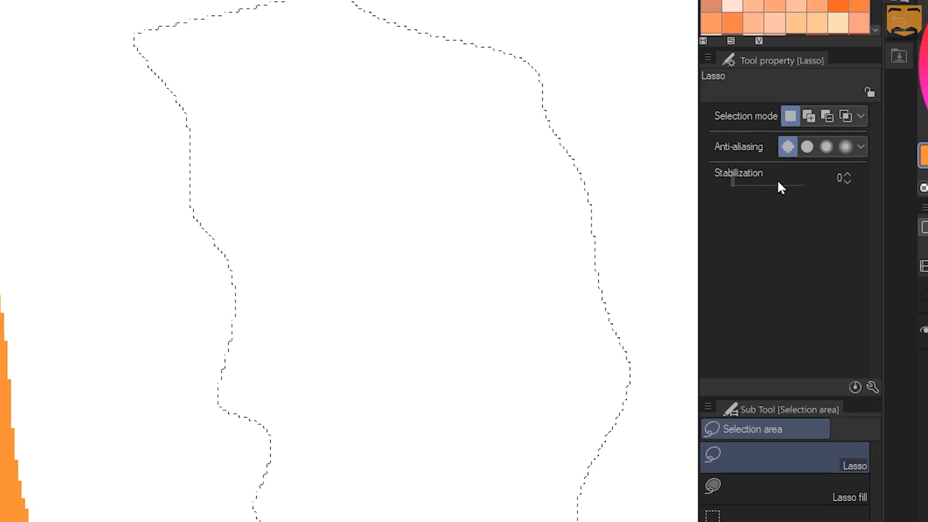
Set the Lasso's Stabilization to 30 and draw several test lassos on the blank canvas, clearing the selection at the end
drag(778, 182, 788, 183)
key(ctrl+d)
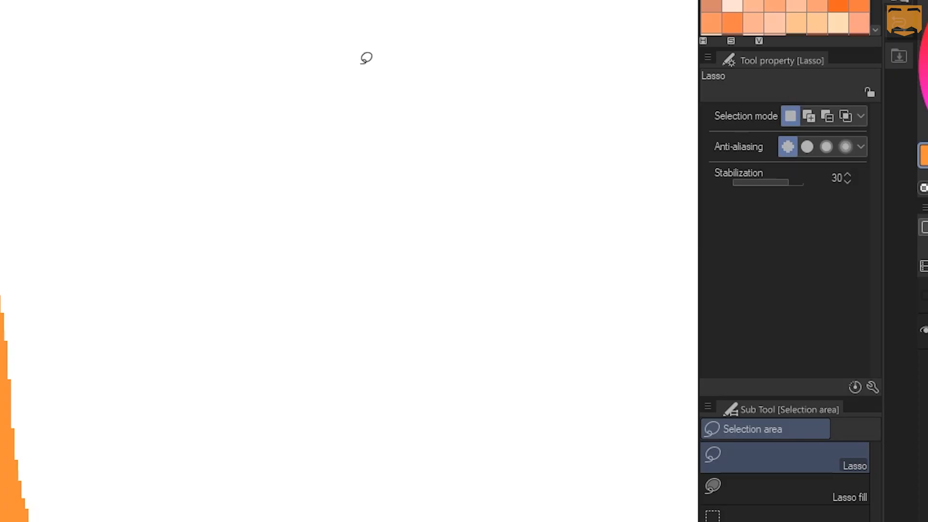
mouse_move(211, 26)
mouse_down()
mouse_move(188, 416)
mouse_move(386, 521)
mouse_move(592, 81)
mouse_move(512, 21)
mouse_up()
key(ctrl+d)
mouse_move(339, 170)
mouse_down()
mouse_move(89, 419)
mouse_move(34, 412)
mouse_up()
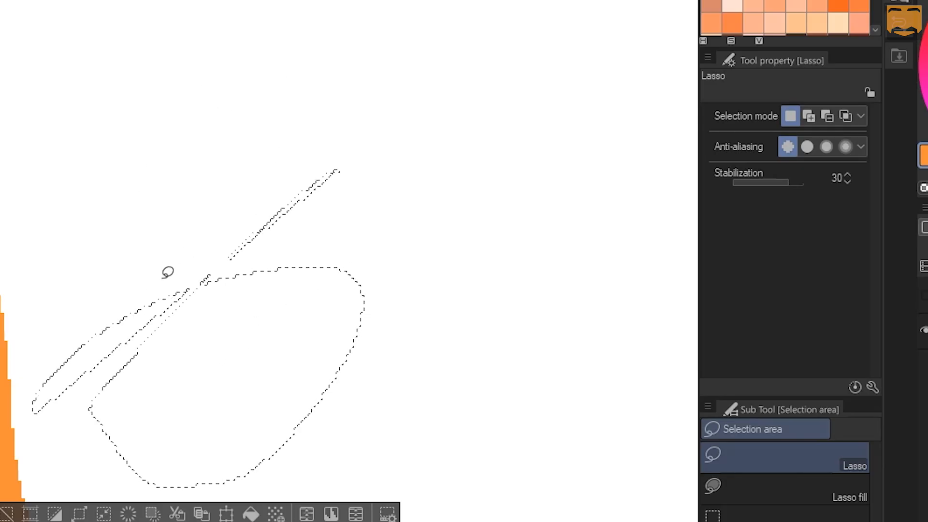
mouse_move(244, 141)
mouse_down()
mouse_move(338, 31)
mouse_move(330, 34)
mouse_up()
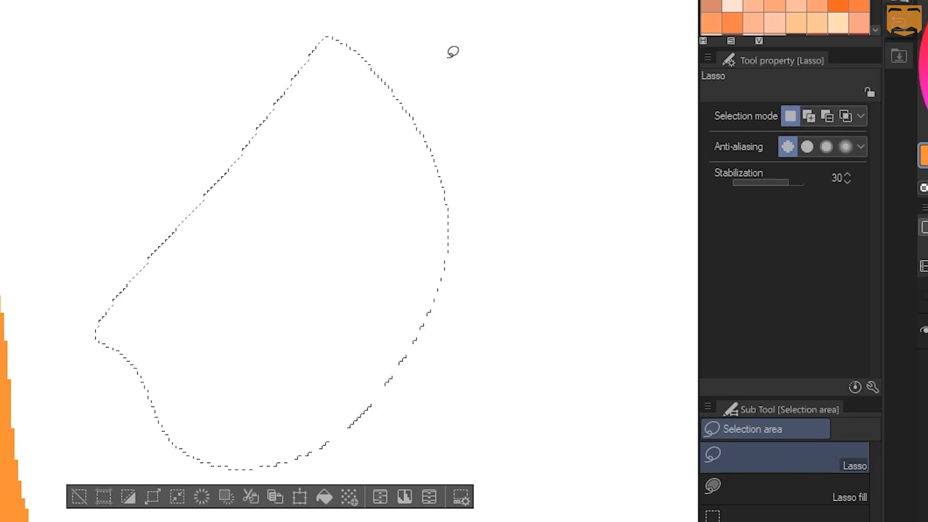
key(ctrl+d)
Draw another test lasso with Stabilization at 0, then set the Lasso's Stabilization to 28
drag(770, 186, 669, 187)
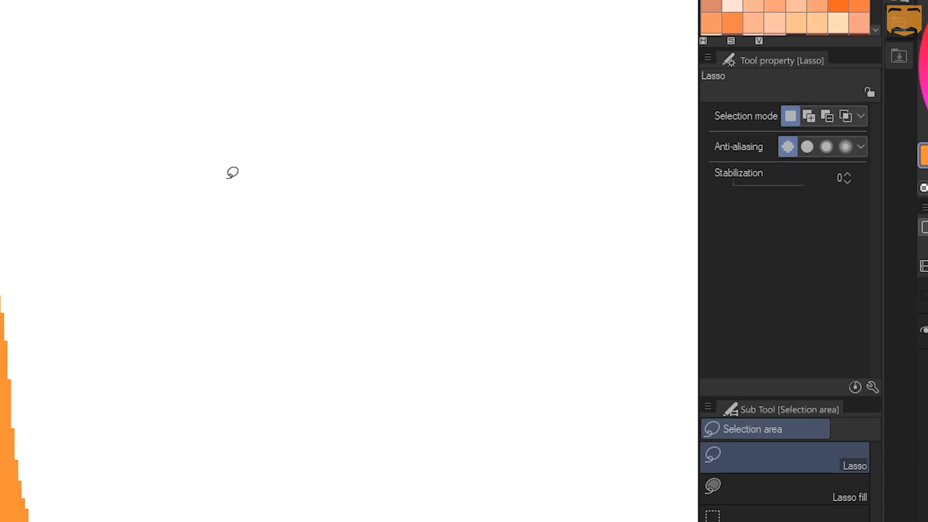
mouse_move(273, 130)
mouse_down()
mouse_move(226, 366)
mouse_move(251, 58)
mouse_move(226, 59)
mouse_up()
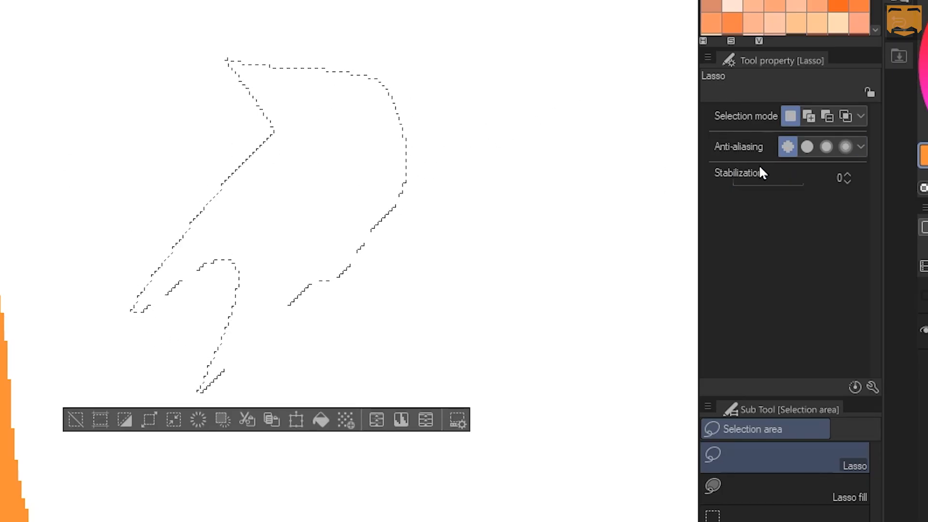
drag(768, 184, 786, 180)
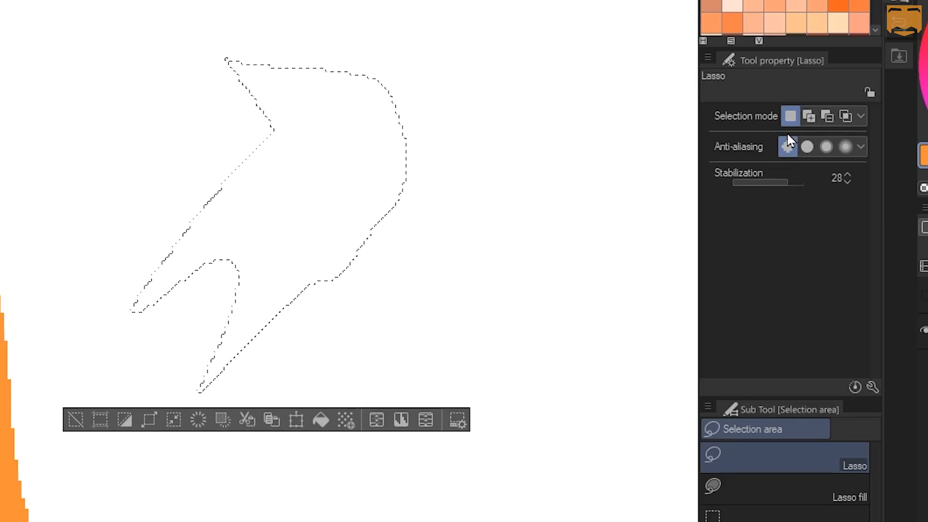